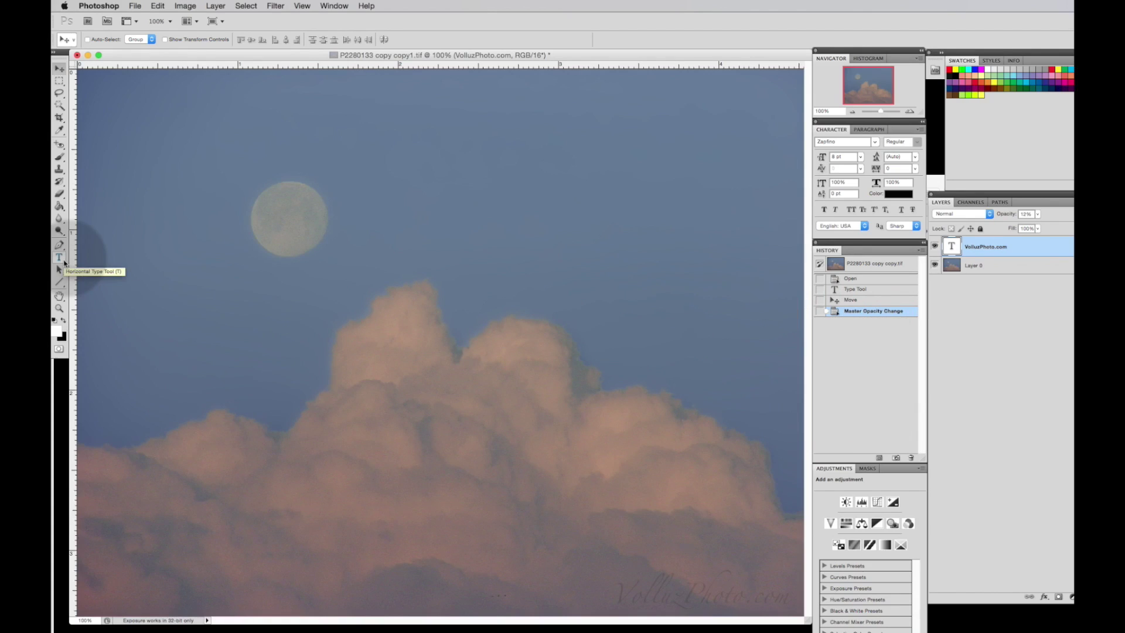
Add a 'Photoshop' text layer in Zapfino script in the sky right of the moon
left_click(59, 258)
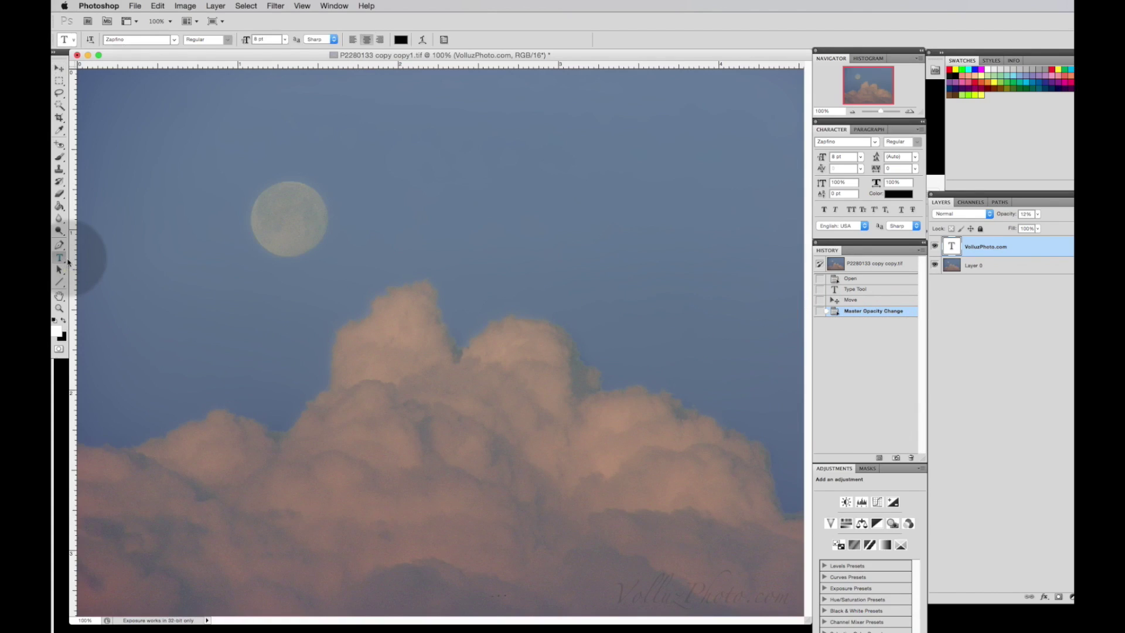
left_click(507, 204)
type("P")
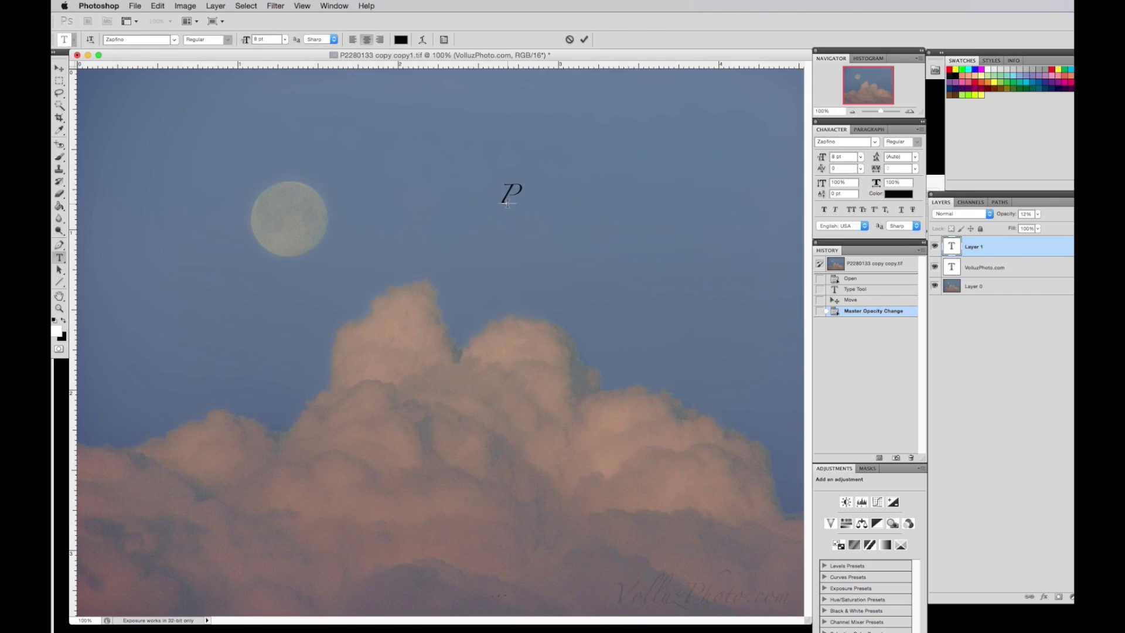
type("hoto")
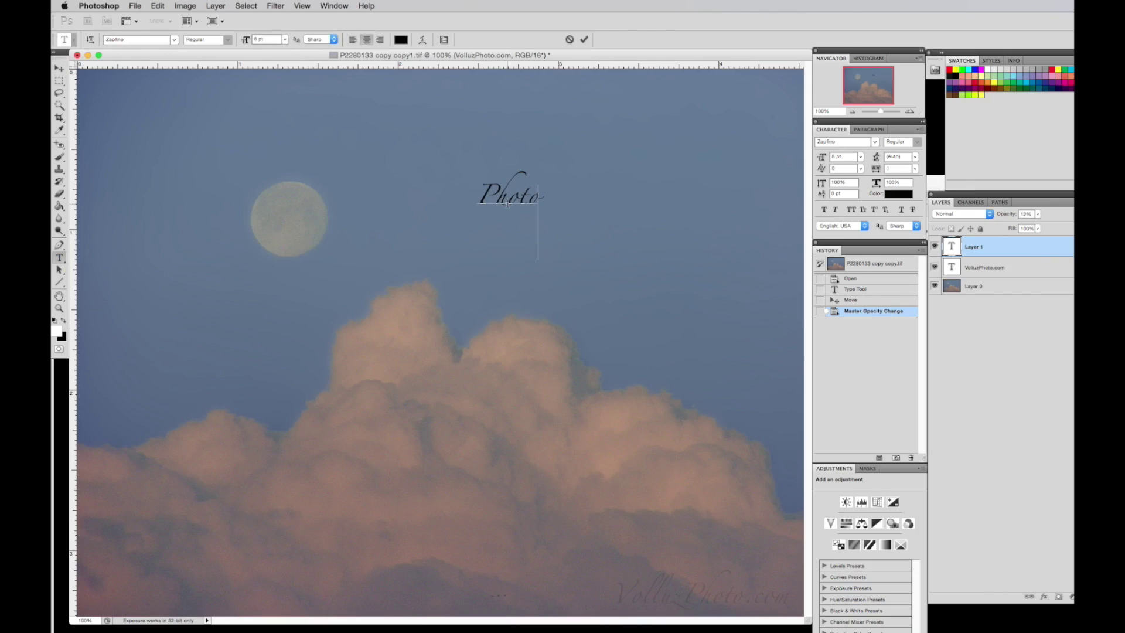
type("shop")
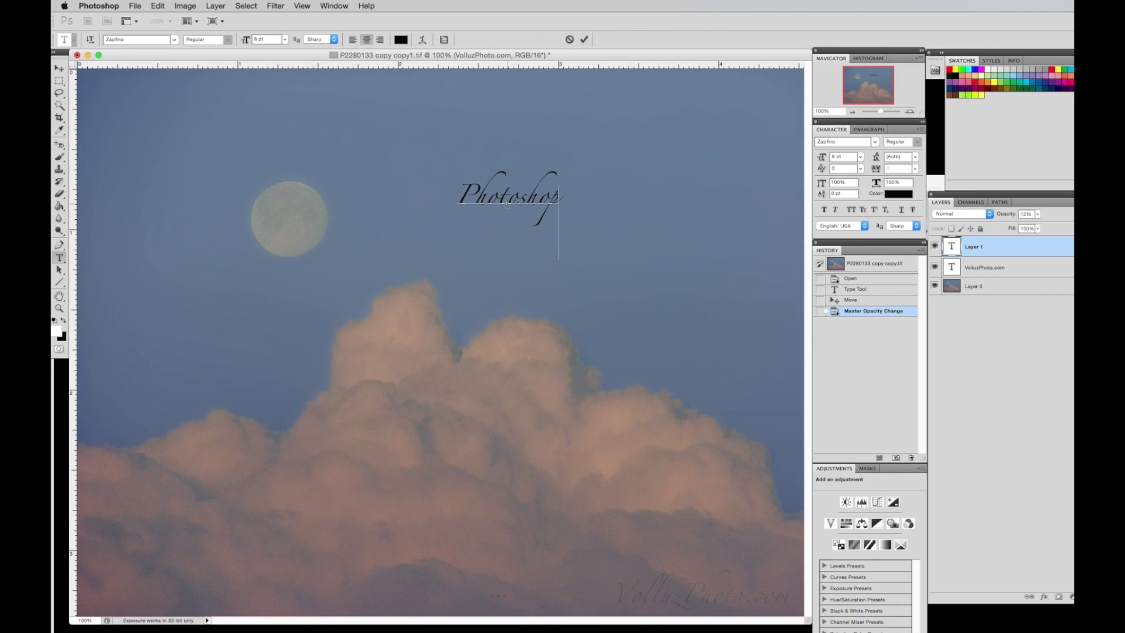
left_click(64, 70)
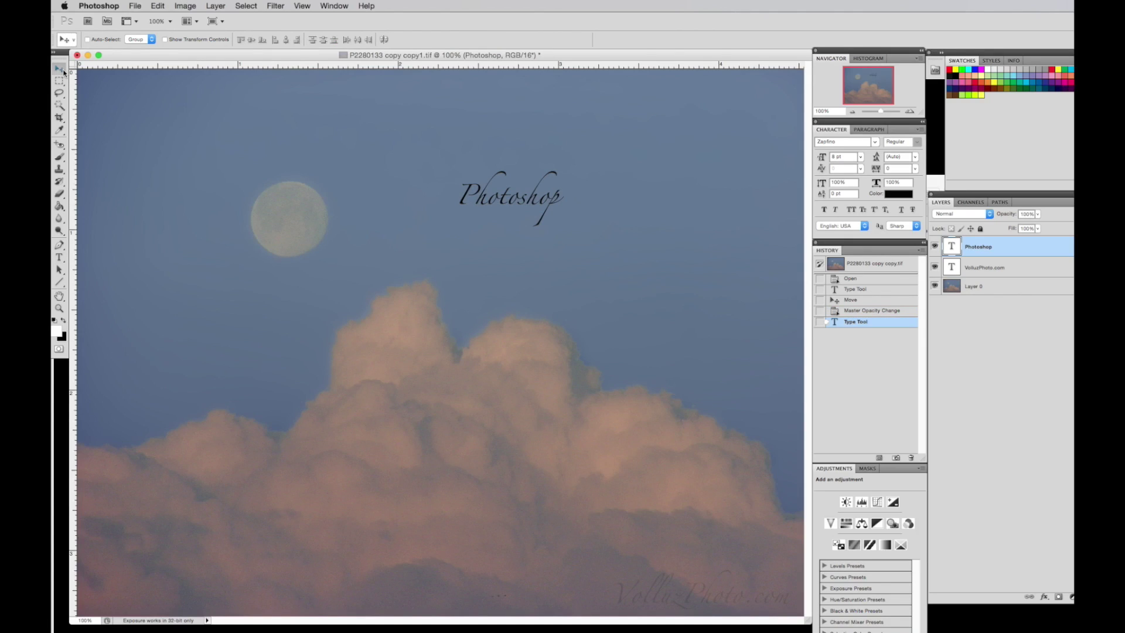
Move the Photoshop text to the top left above the moon and set its opacity to 97%
left_click_drag(492, 178, 241, 139)
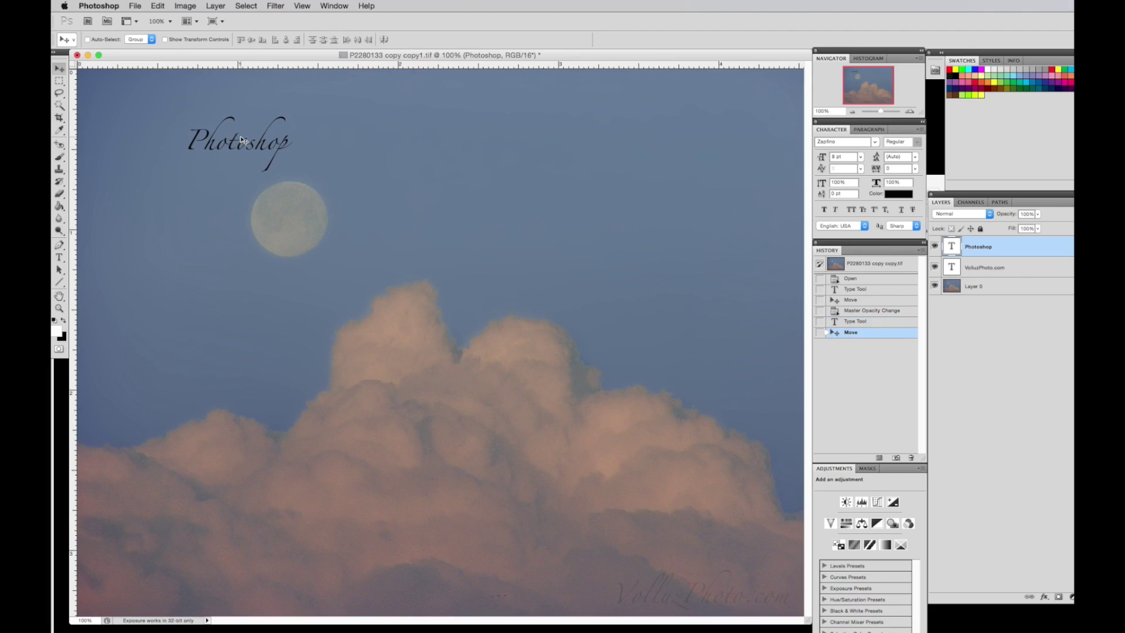
key("9")
key("7")
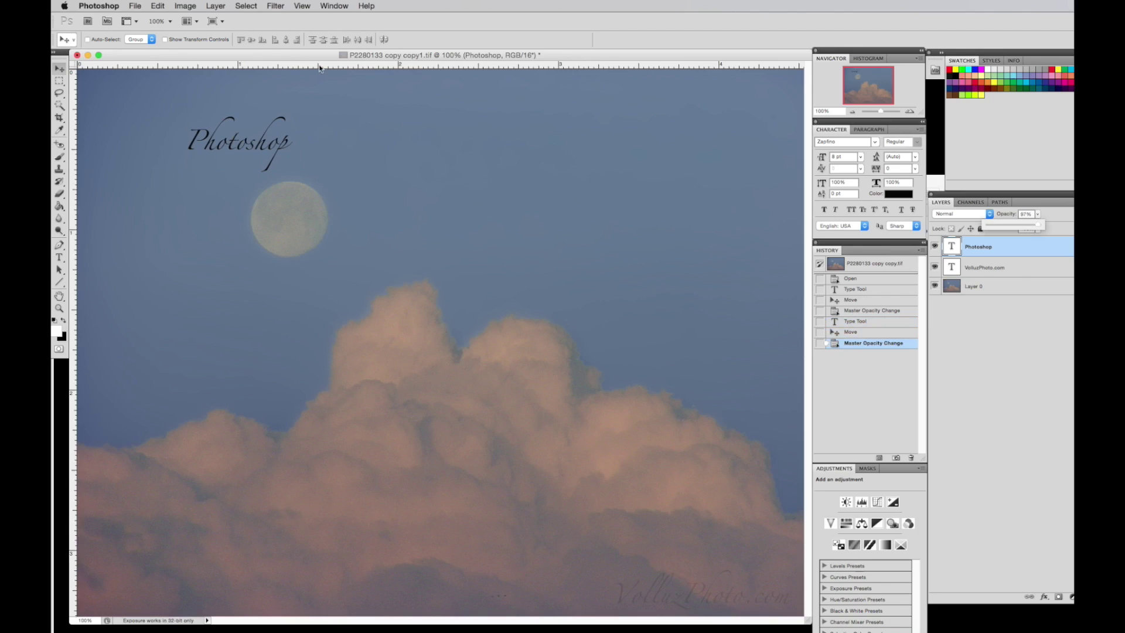
Try swapping Outer Glow for Drop Shadow in Blending Options, then cancel, keeping the text plain at 100%
left_click(220, 9)
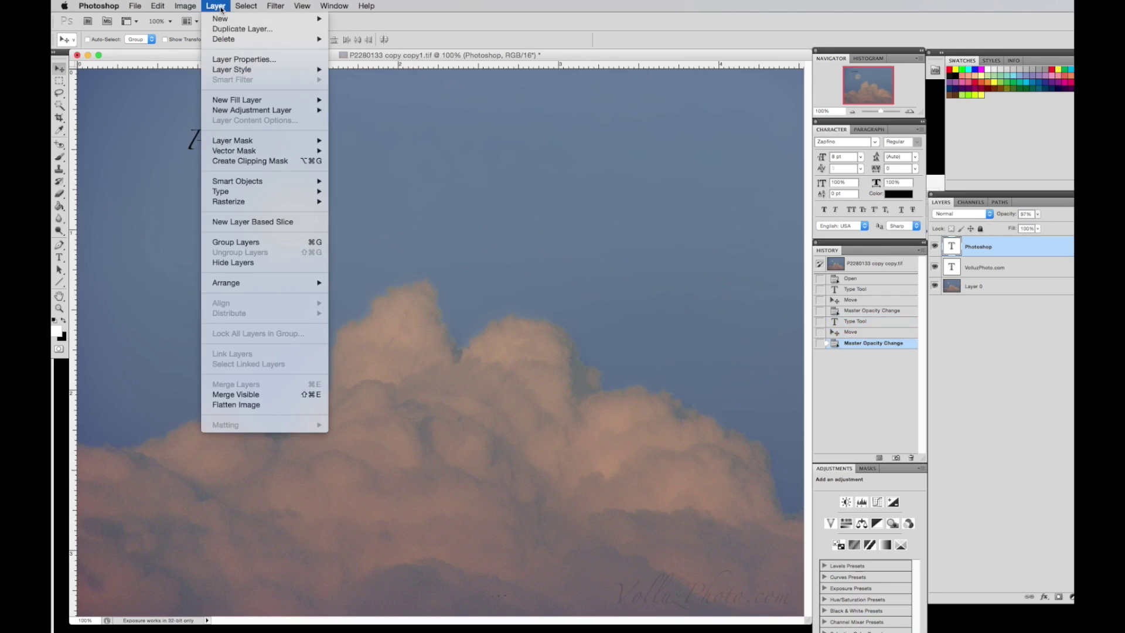
mouse_move(281, 70)
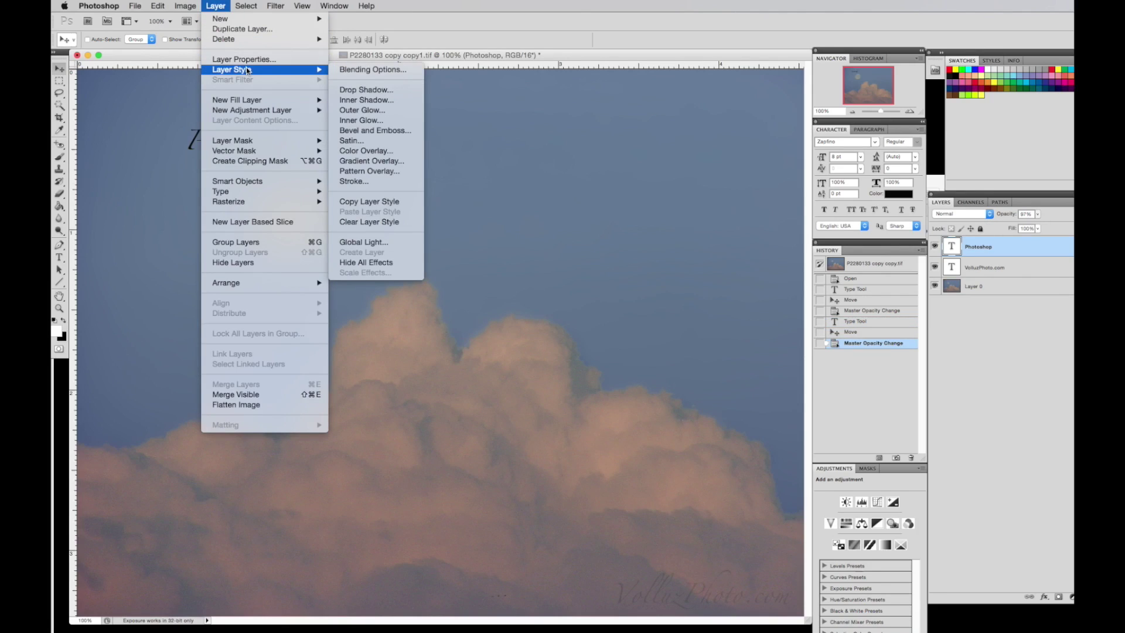
left_click(366, 90)
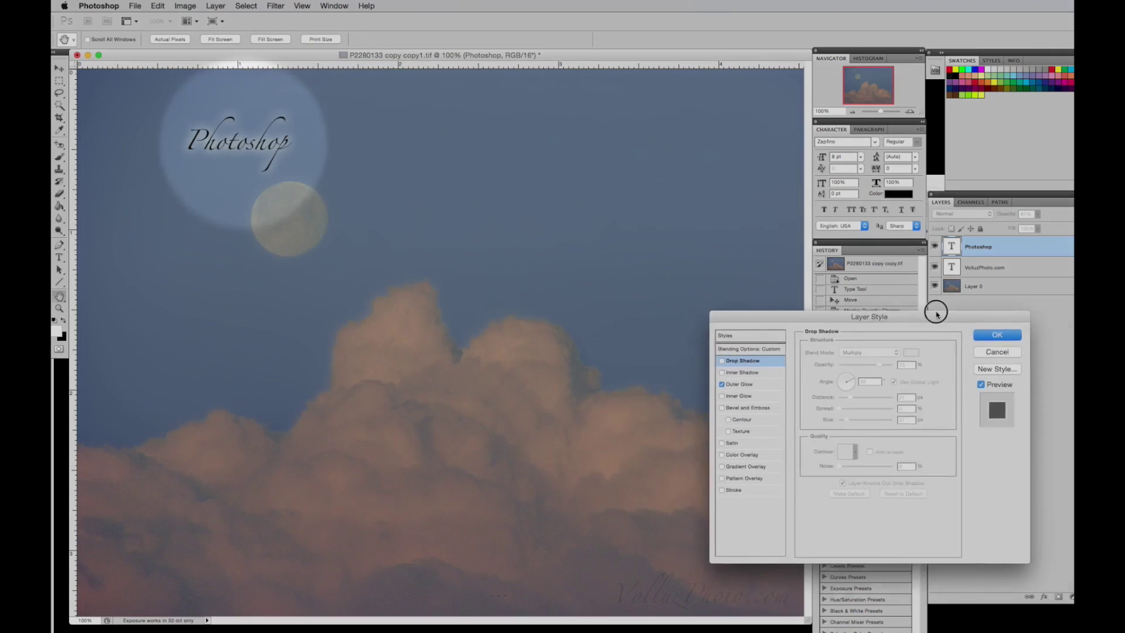
left_click_drag(844, 280, 686, 262)
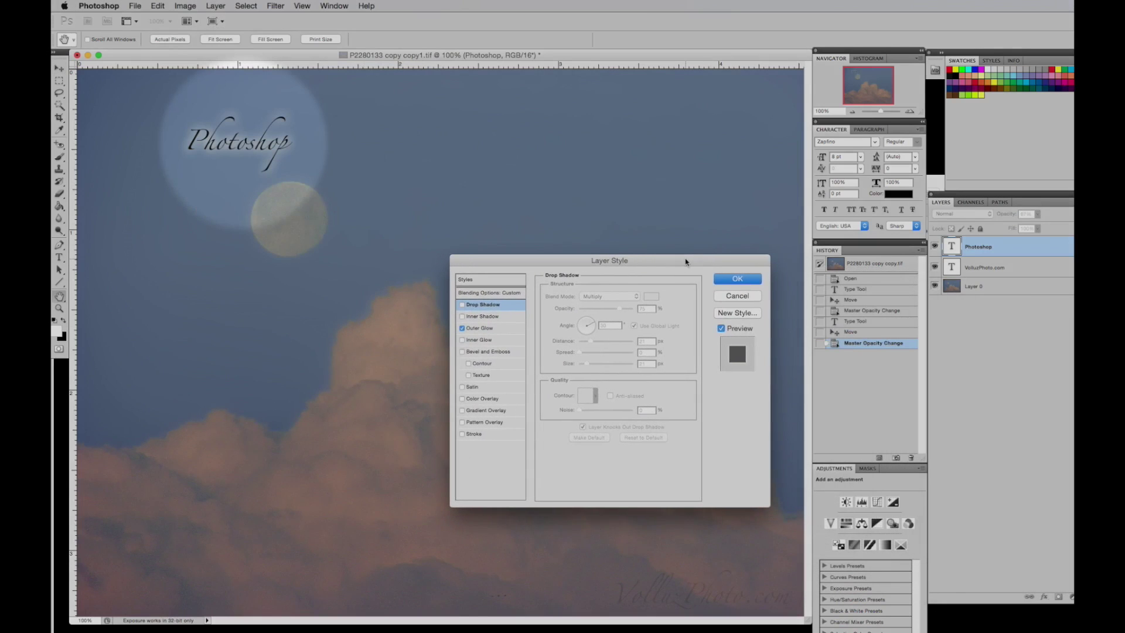
left_click(462, 329)
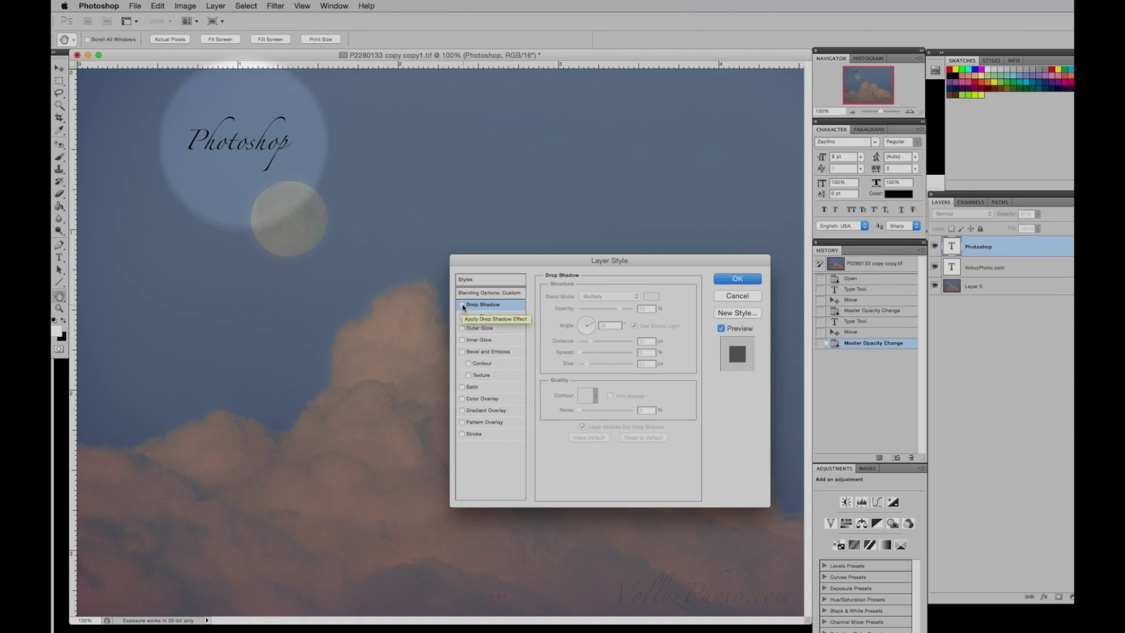
left_click(462, 305)
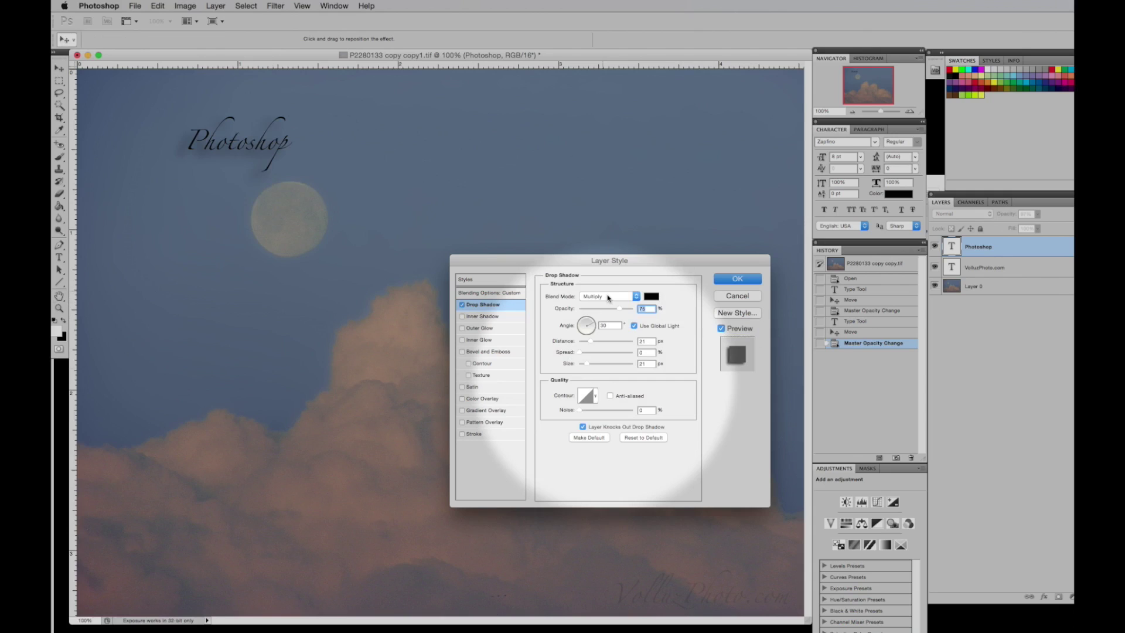
key("Escape")
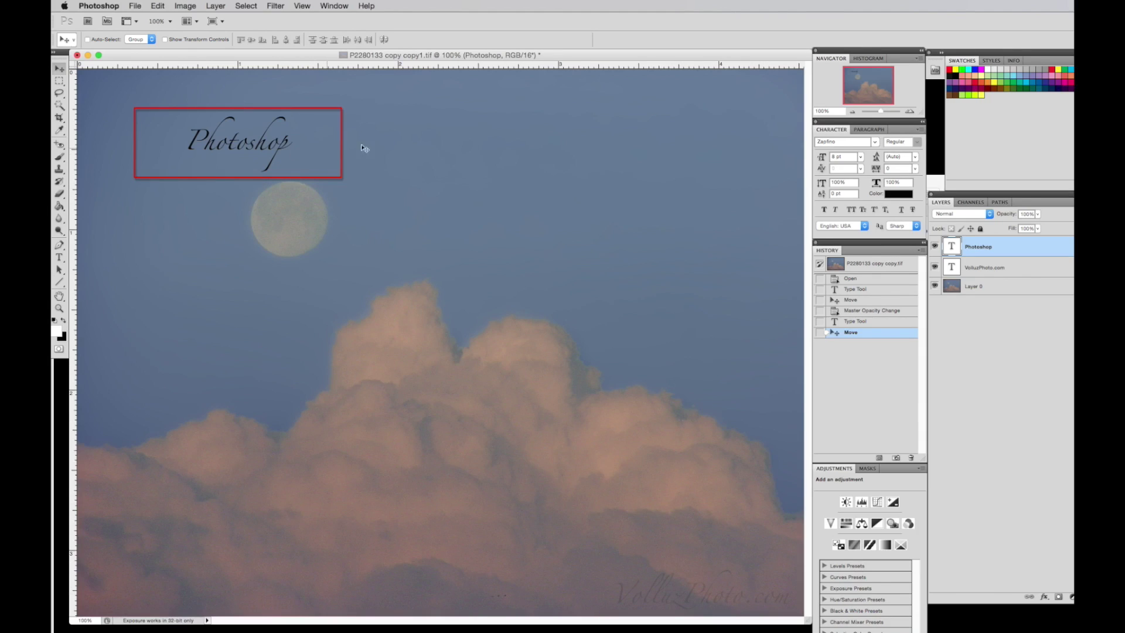
Fade the Photoshop text layer to about 87% opacity with the Layers panel slider
left_click(1038, 214)
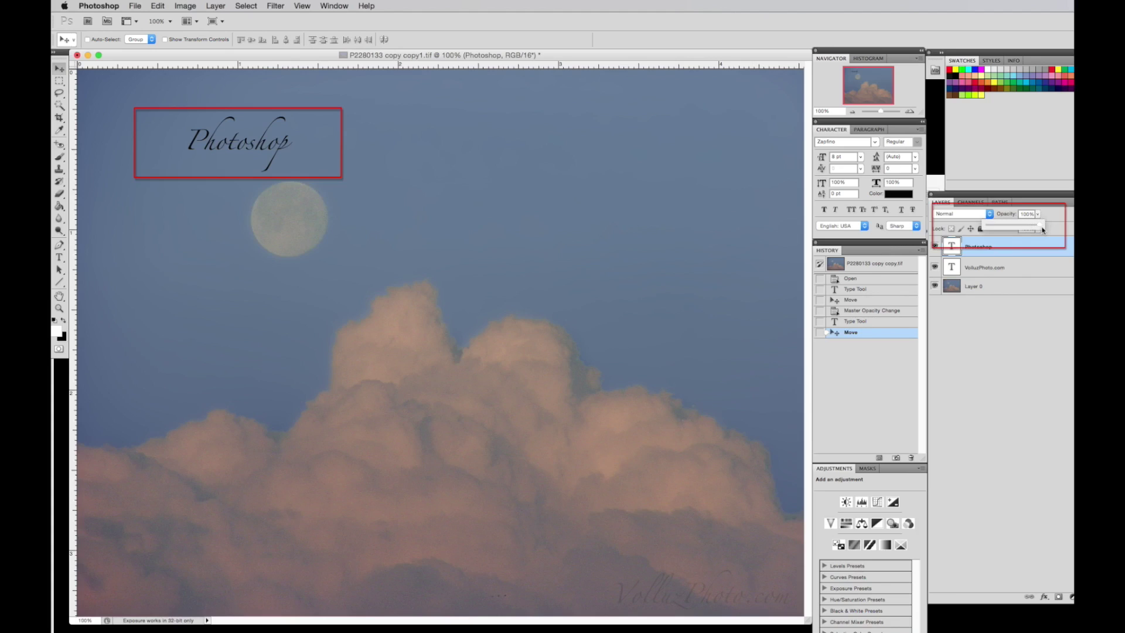
left_click(1040, 227)
mouse_move(1040, 227)
left_mouse_down()
mouse_move(993, 232)
mouse_move(1038, 230)
left_mouse_up()
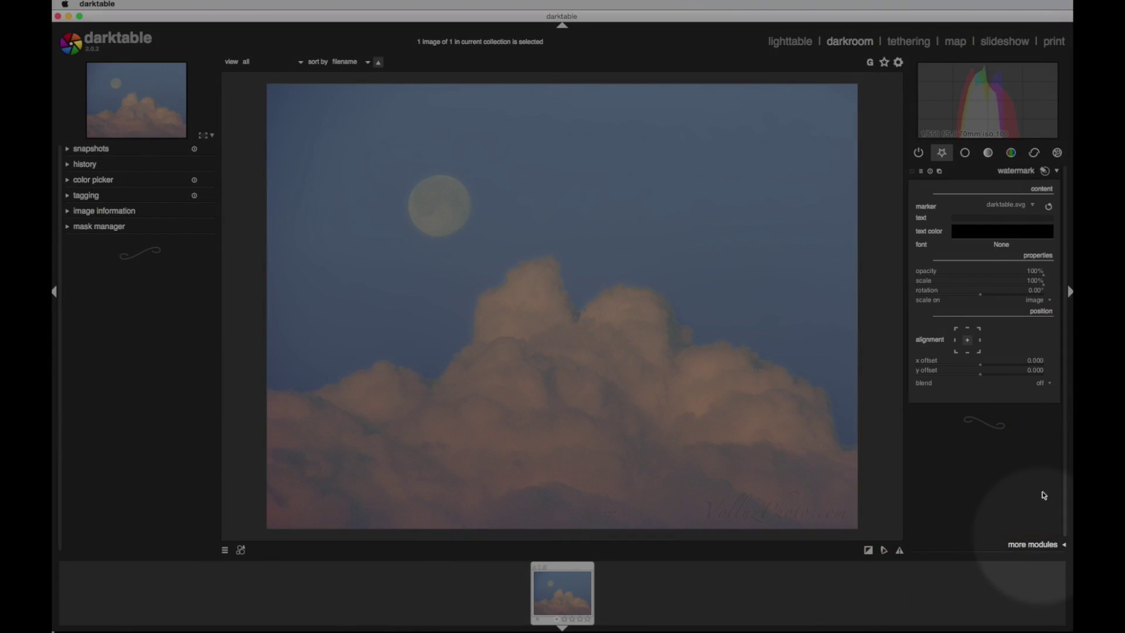
Add the watermark module from 'more modules' to darktable's active module group and open it
left_click(1065, 545)
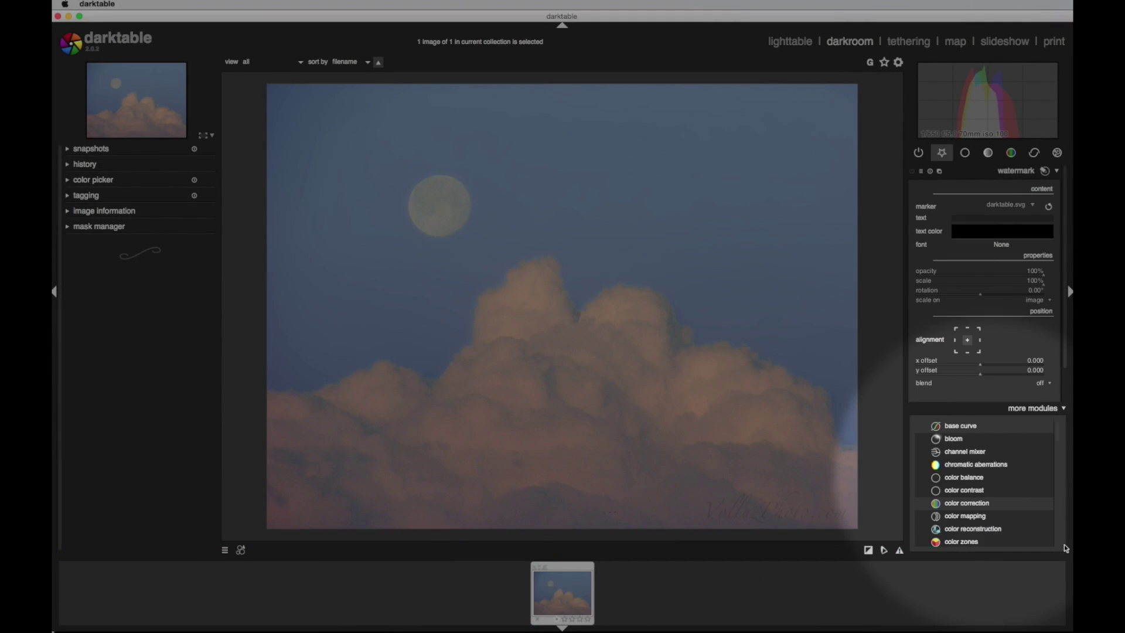
scroll(1021, 526, "down", 5)
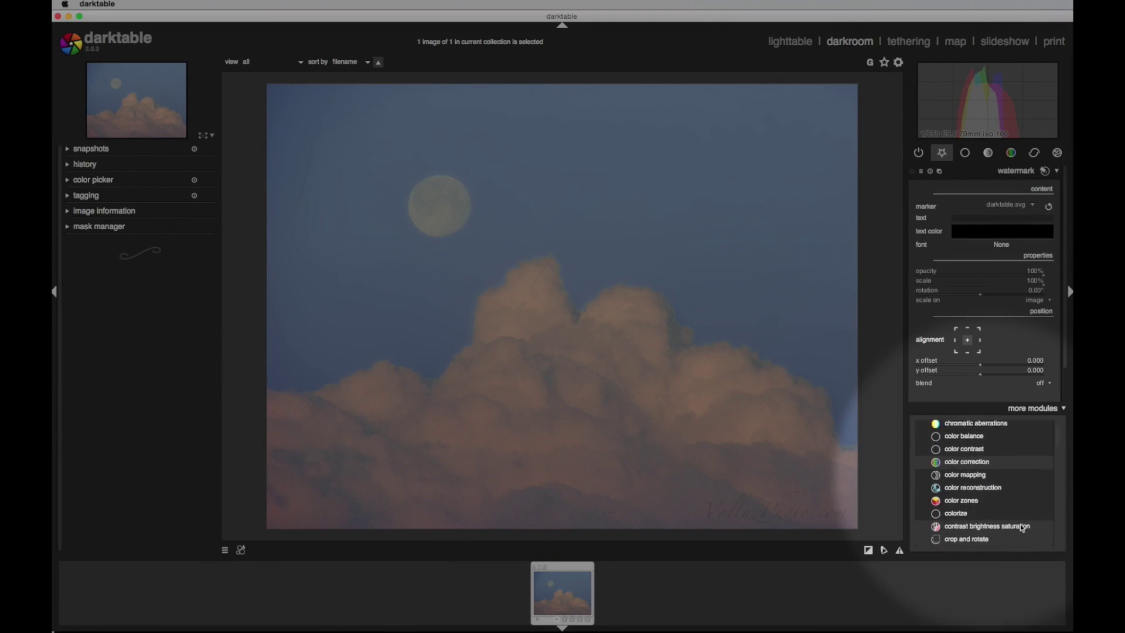
scroll(1021, 527, "down", 8)
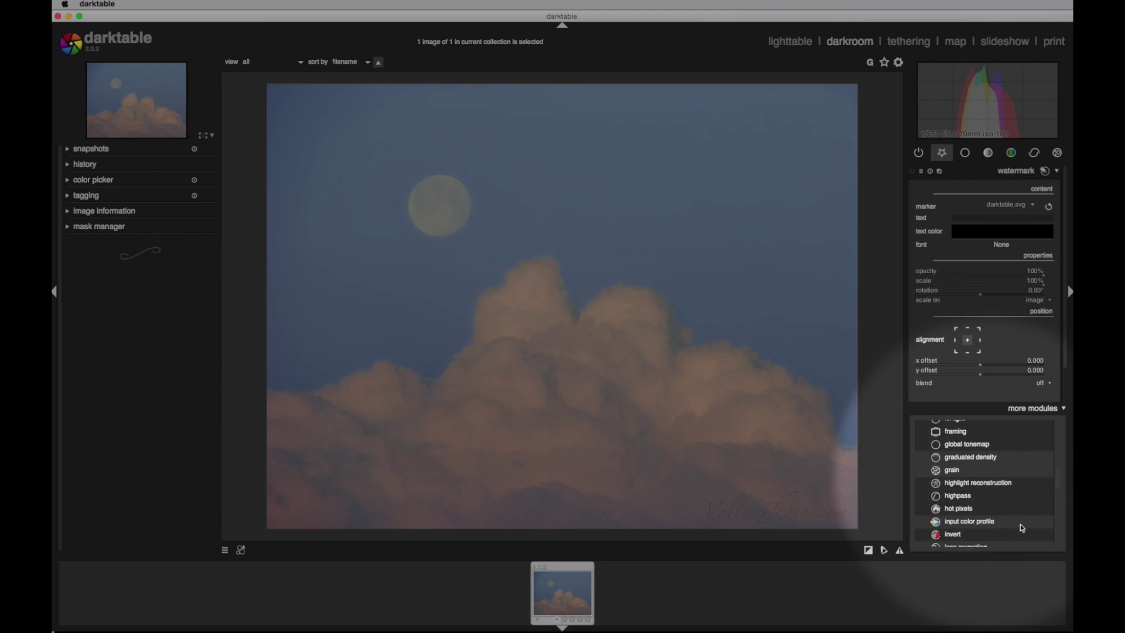
scroll(1021, 527, "down", 8)
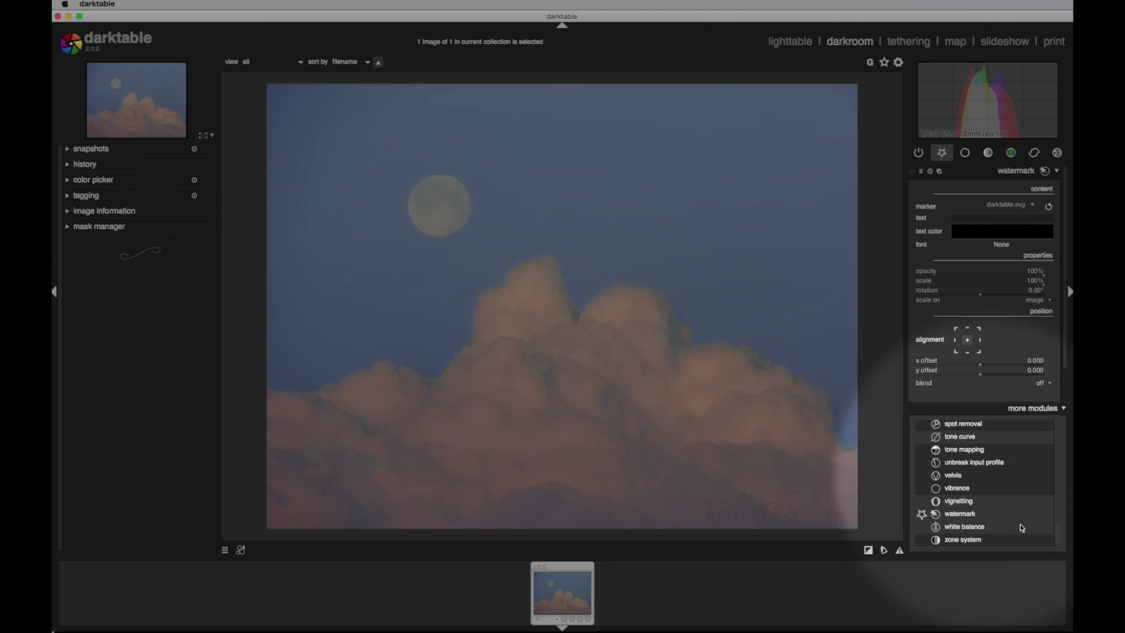
left_click(964, 518)
left_click(964, 518)
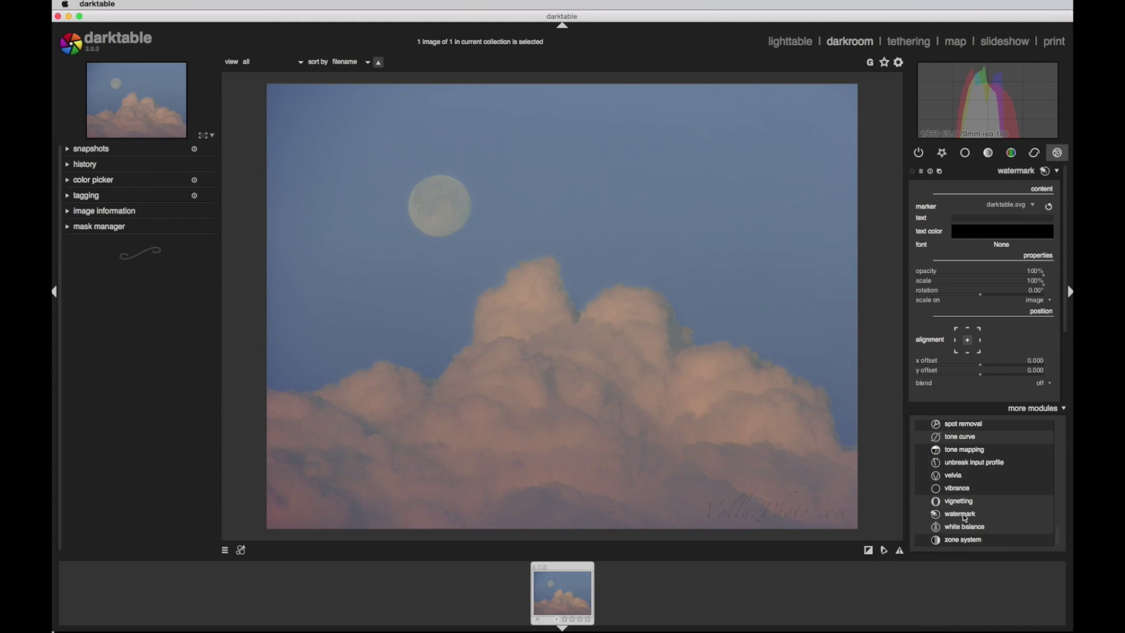
left_click(1063, 409)
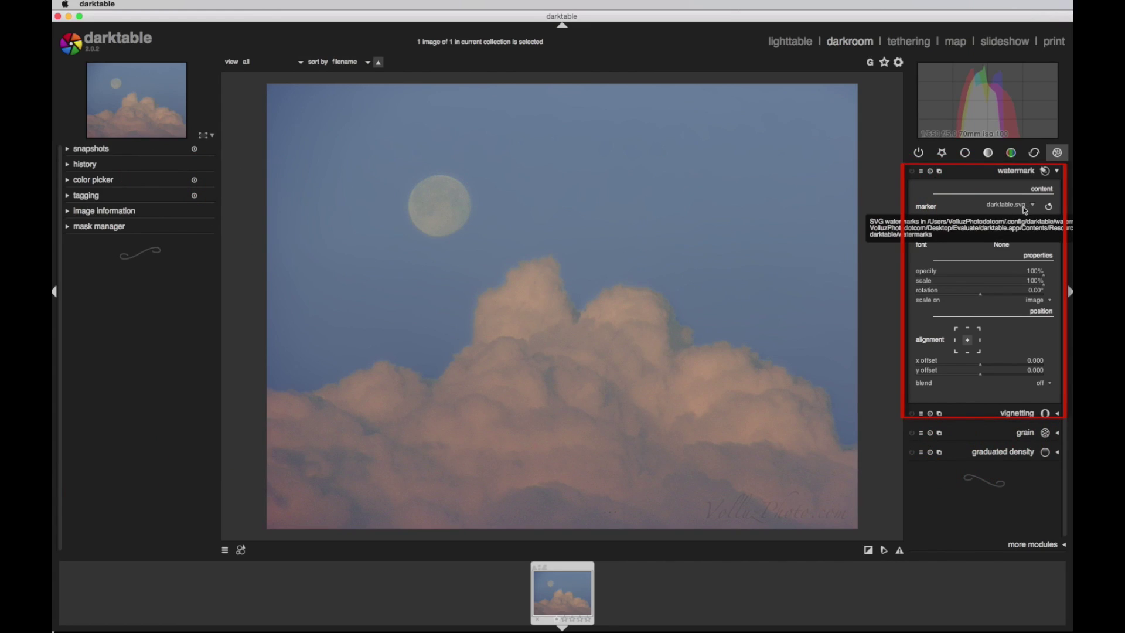
Set the watermark marker to simple-text.svg and enter the text 'darktable'
left_click(1034, 207)
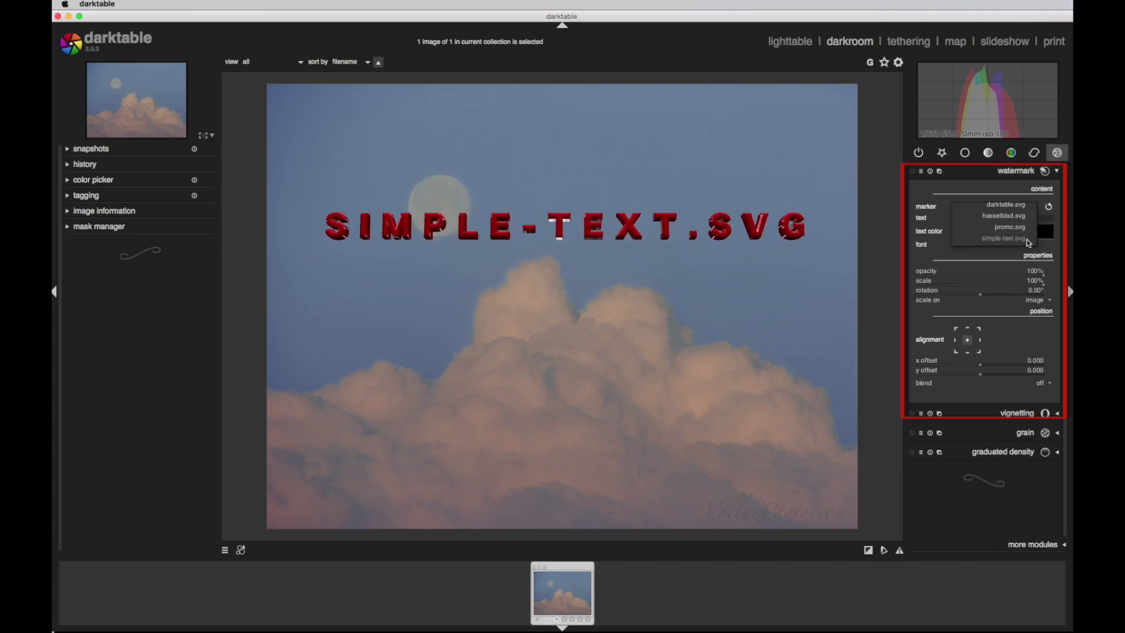
left_click(1028, 239)
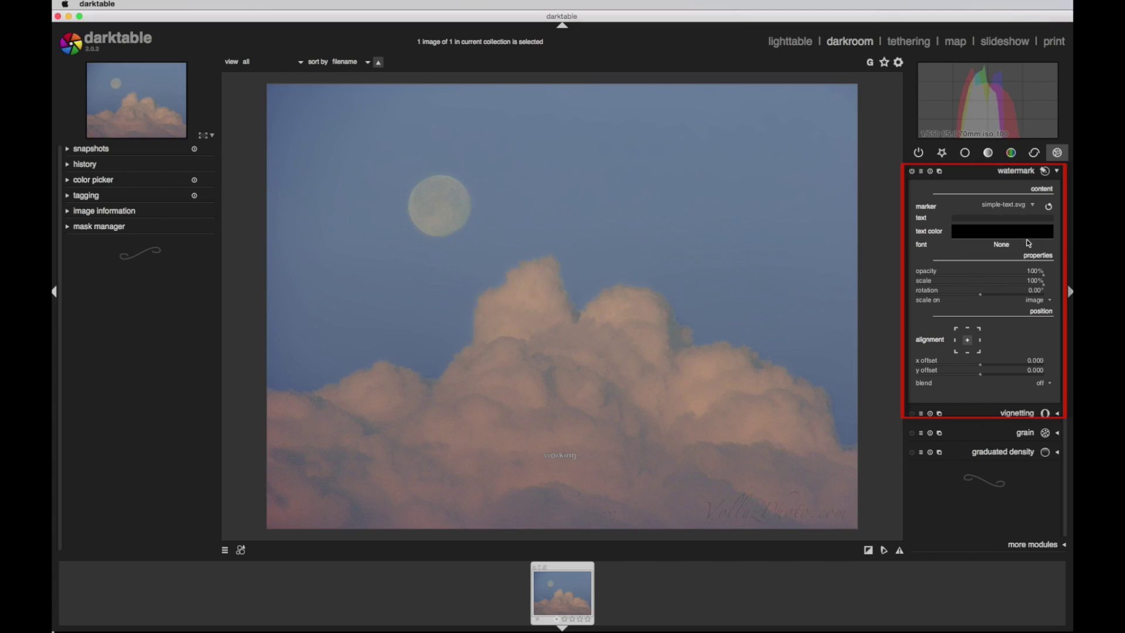
left_click(1022, 218)
type("da")
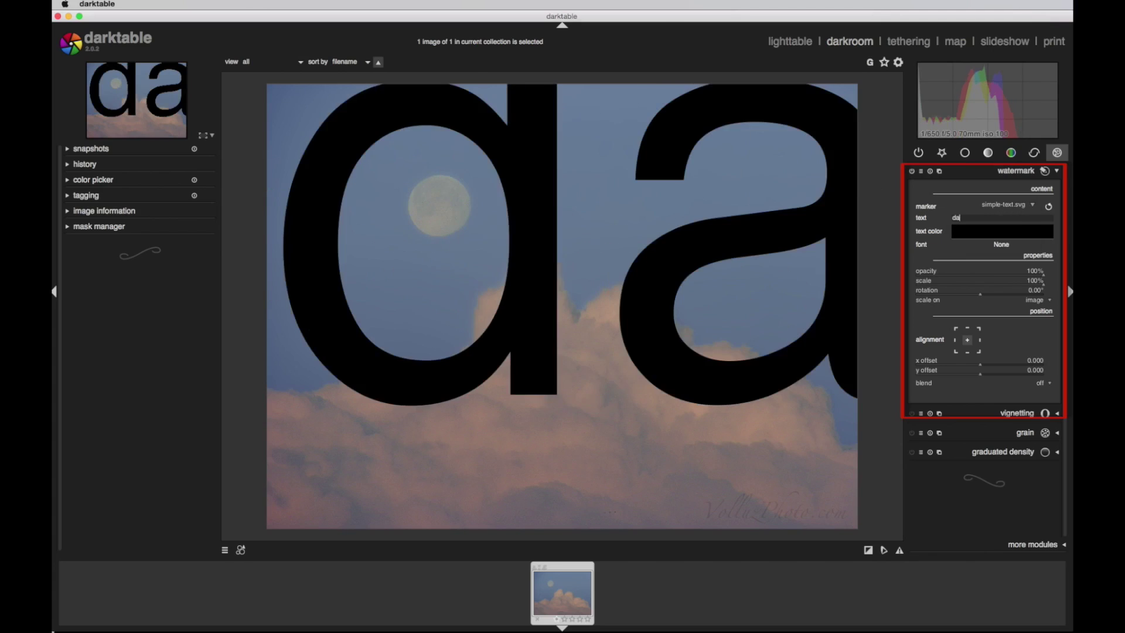
type("rk")
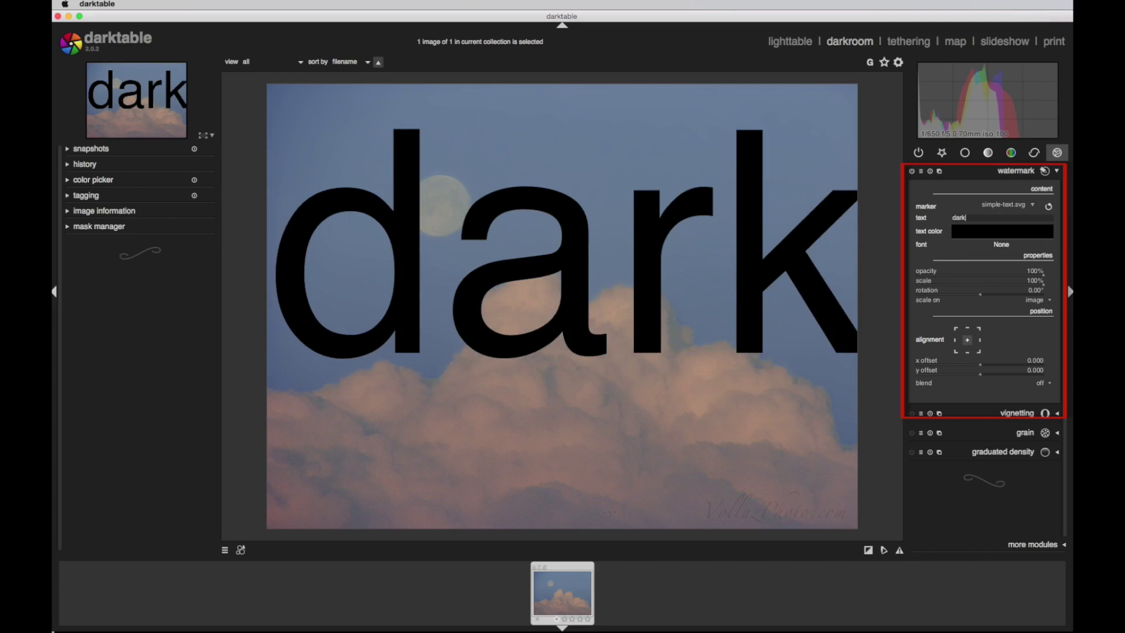
type("table")
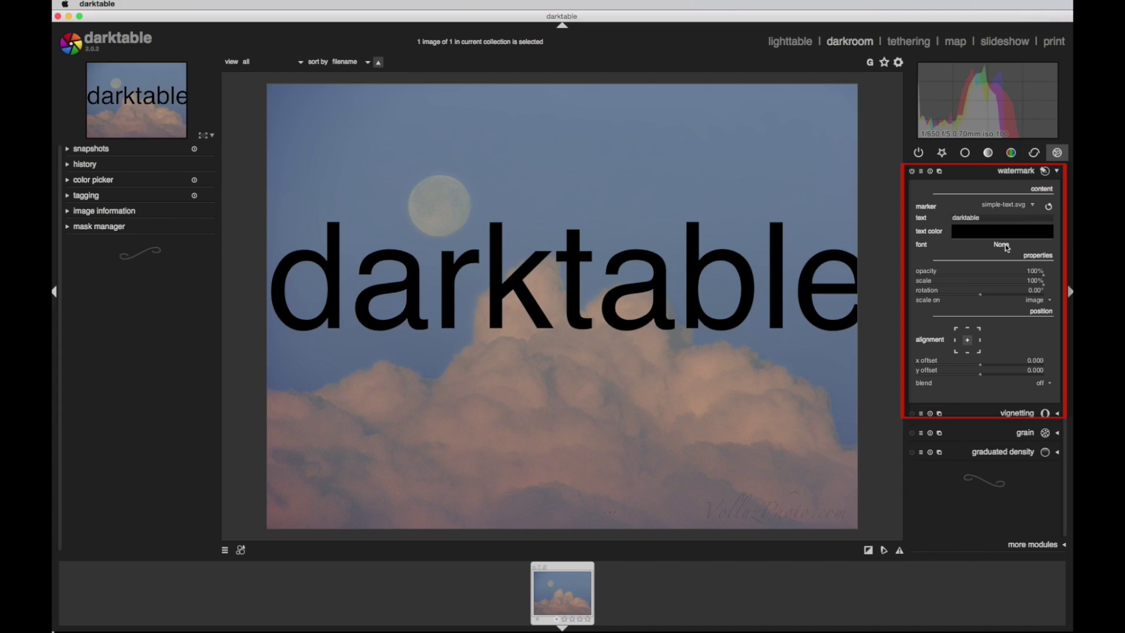
Set the watermark font to Zapfino Regular by searching 'zap' in the font picker
left_click(1003, 245)
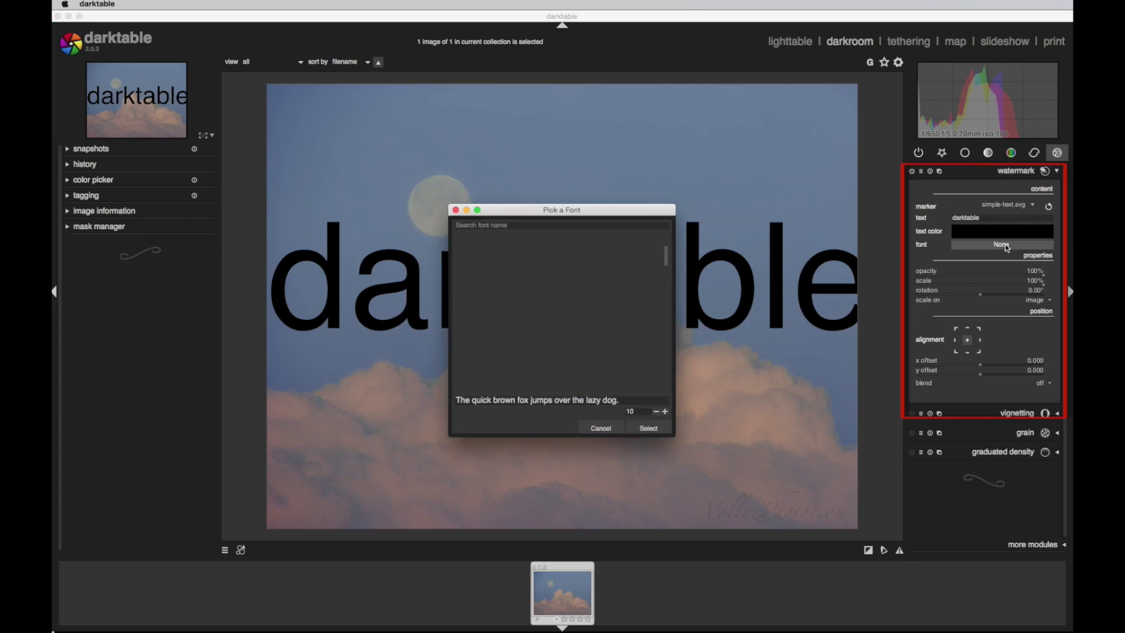
type("z")
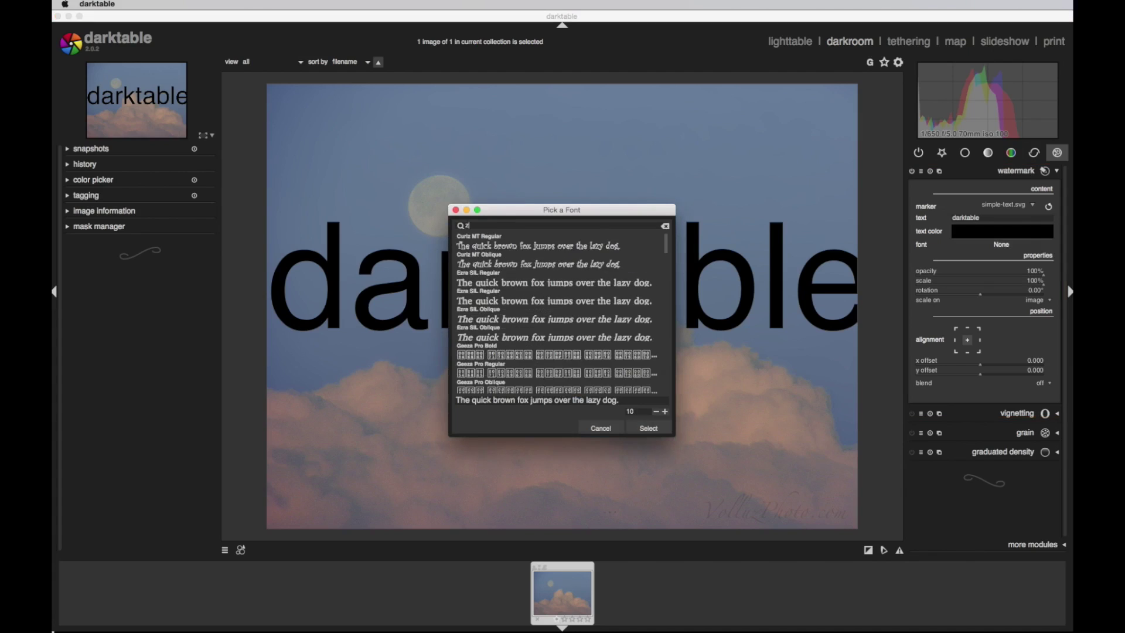
type("ap")
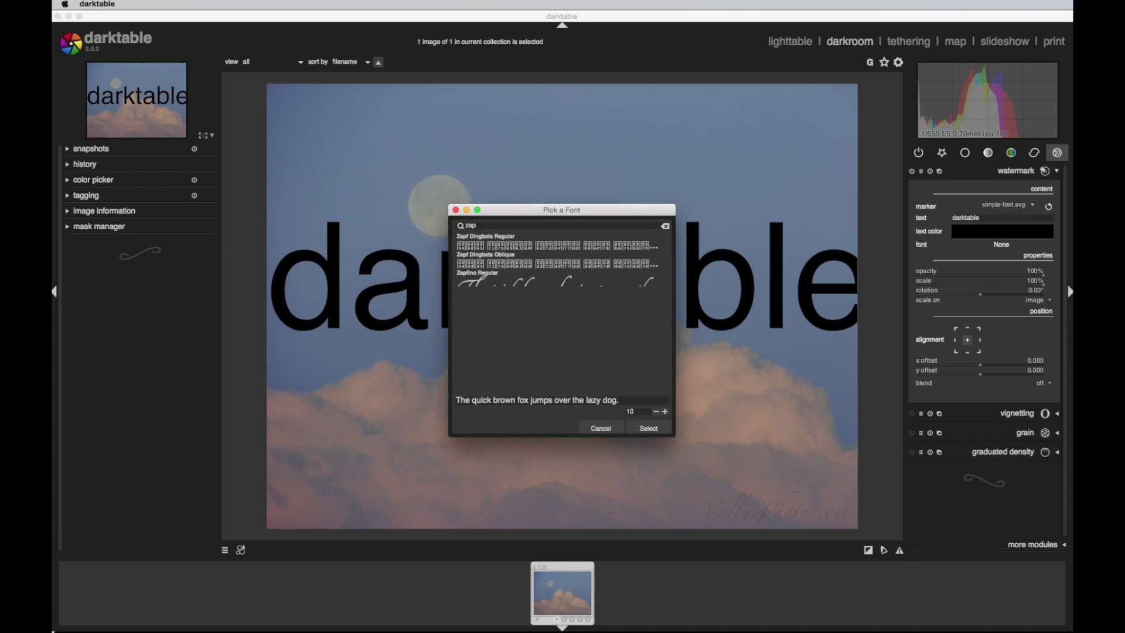
left_click(553, 282)
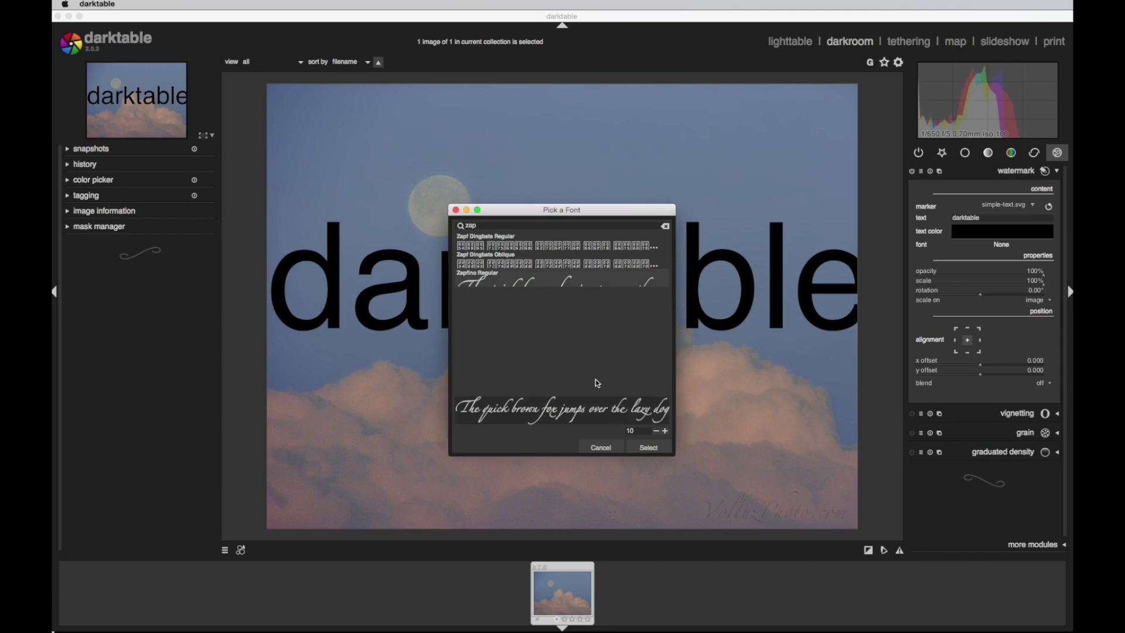
left_click(641, 444)
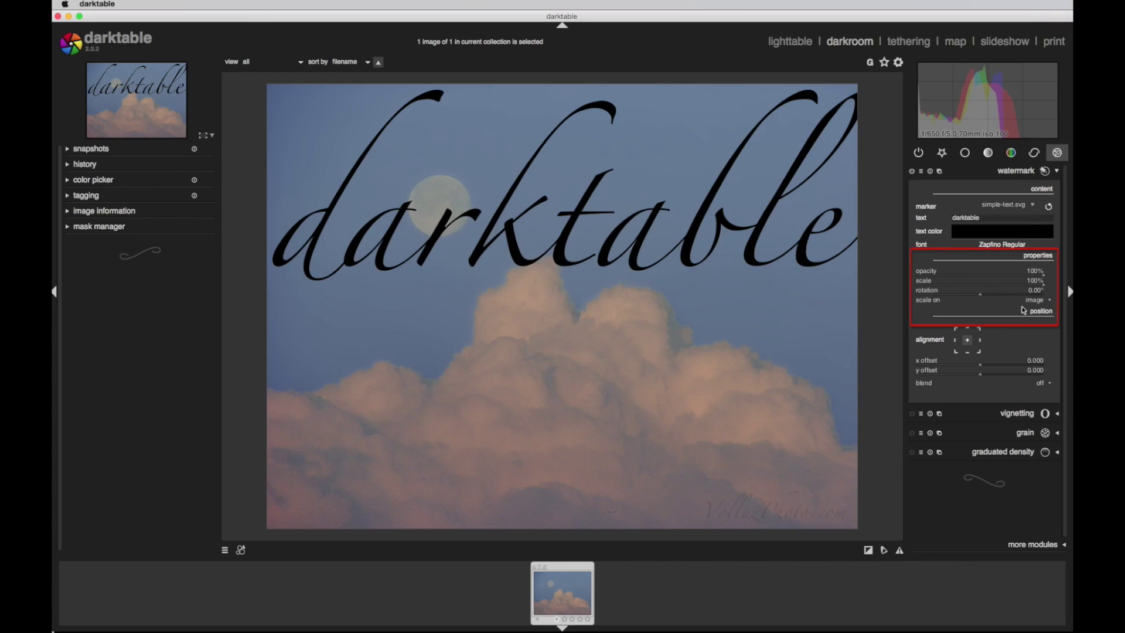
Scale the watermark on the smaller border and reduce its scale to 67%
left_click(1052, 304)
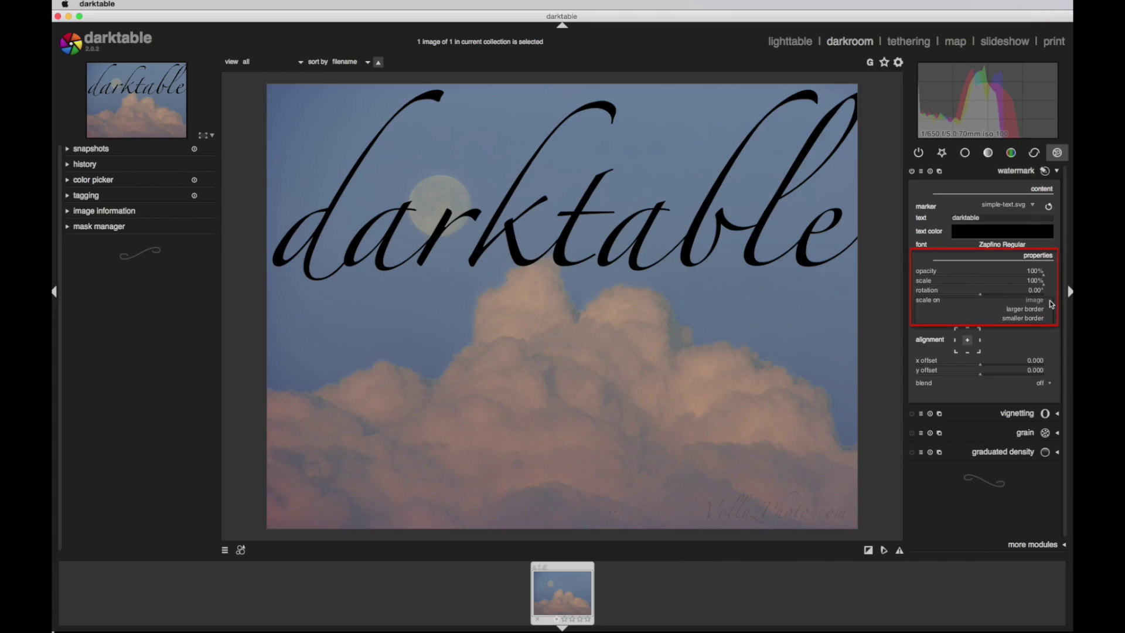
left_click(1046, 318)
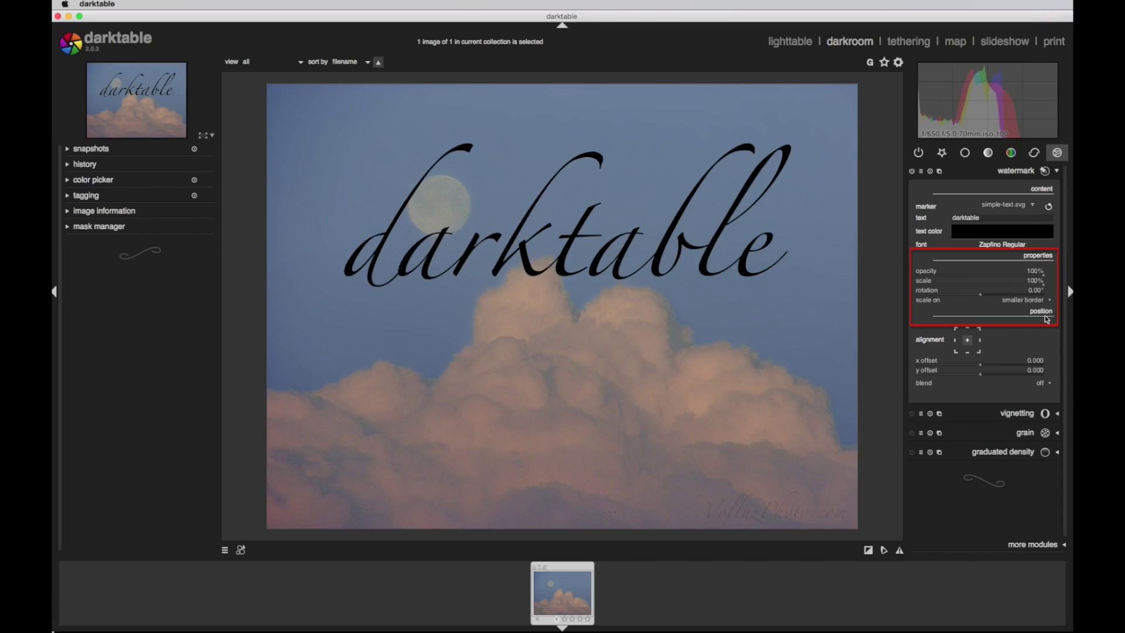
left_click(1044, 286)
left_click_drag(1044, 286, 1002, 289)
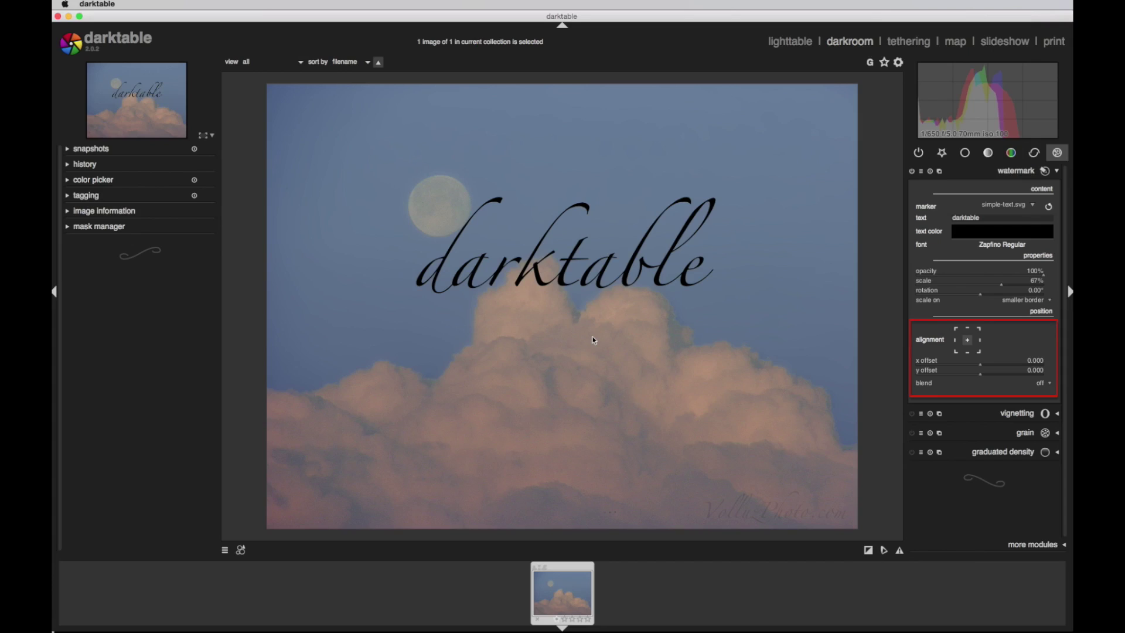
Offset the watermark to x -0.254 and y -0.220, placing it over the moon
left_click(980, 364)
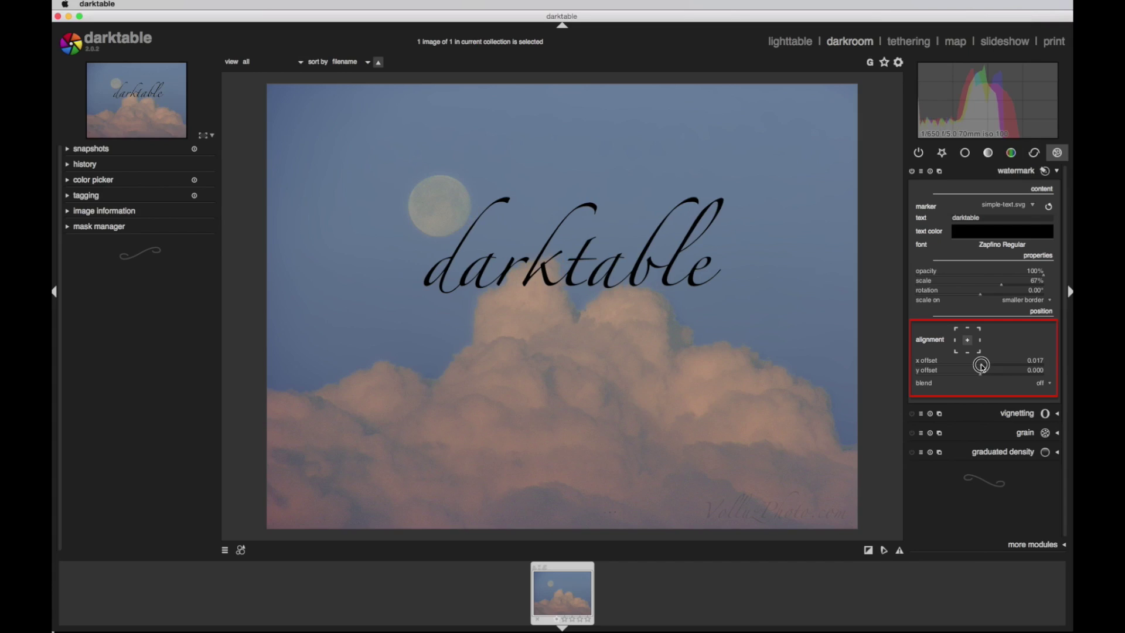
left_click_drag(981, 364, 963, 369)
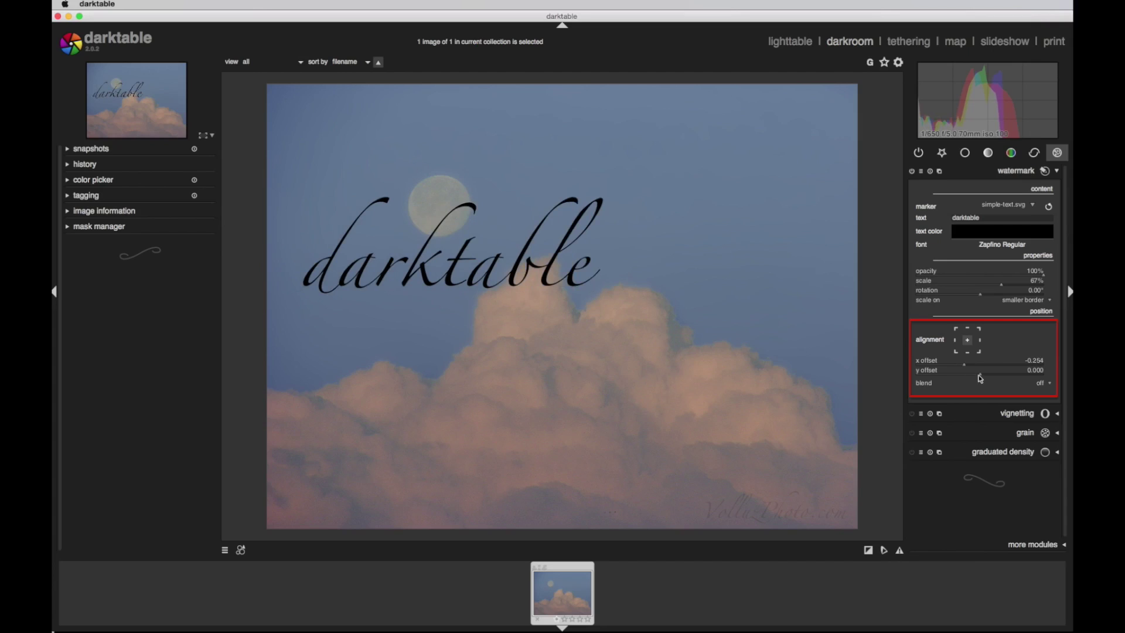
left_click(982, 377)
left_click_drag(981, 377, 967, 376)
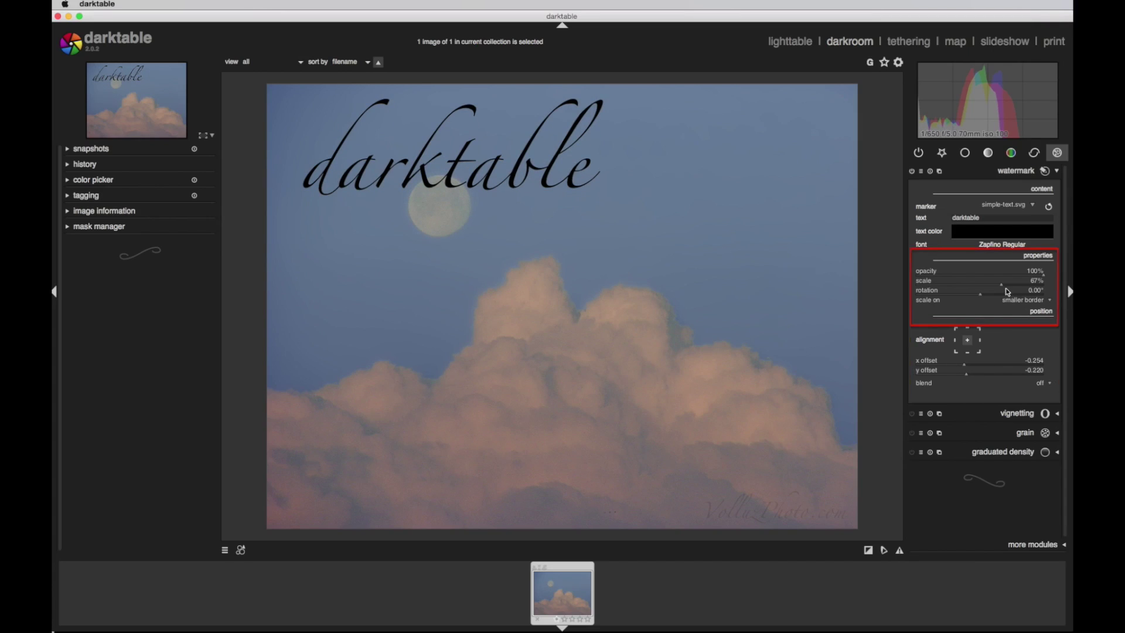
Reduce the watermark scale to 38% and its opacity to 61%
left_click_drag(1003, 285, 984, 287)
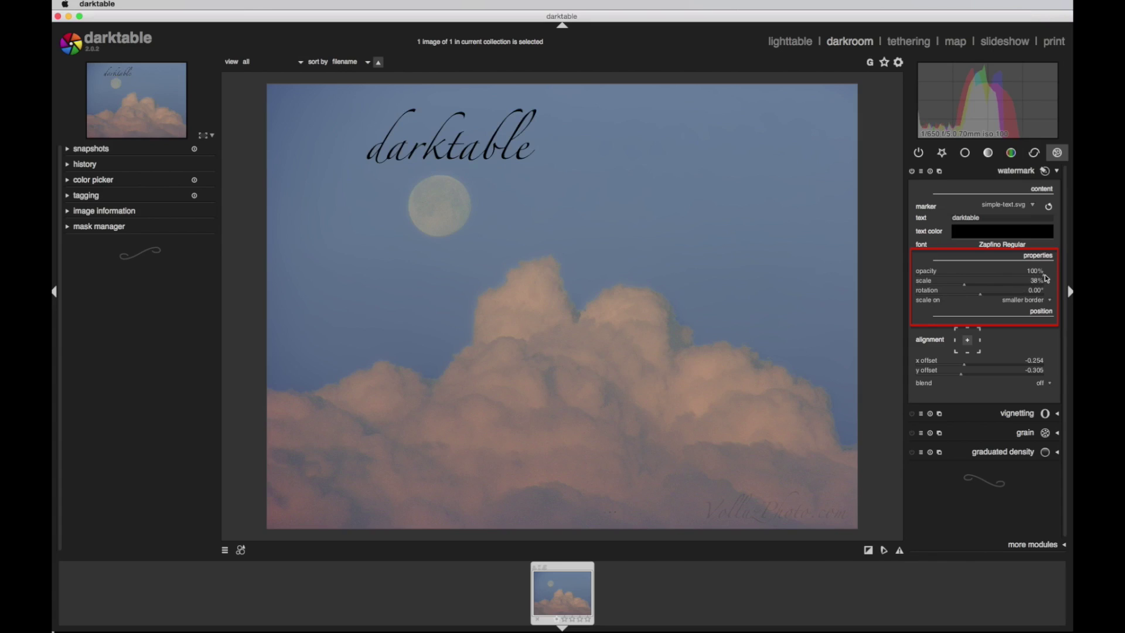
left_click(1044, 276)
left_click_drag(1043, 276, 1014, 286)
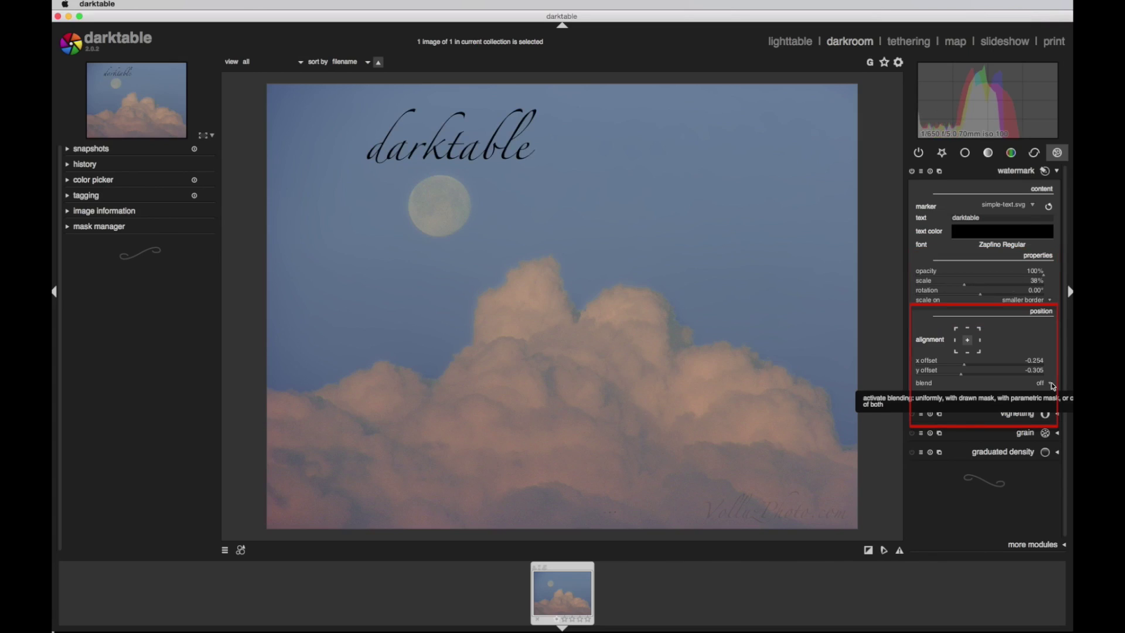
Review the watermark's blending options in darktable's blend mode dropdown
left_click(1053, 386)
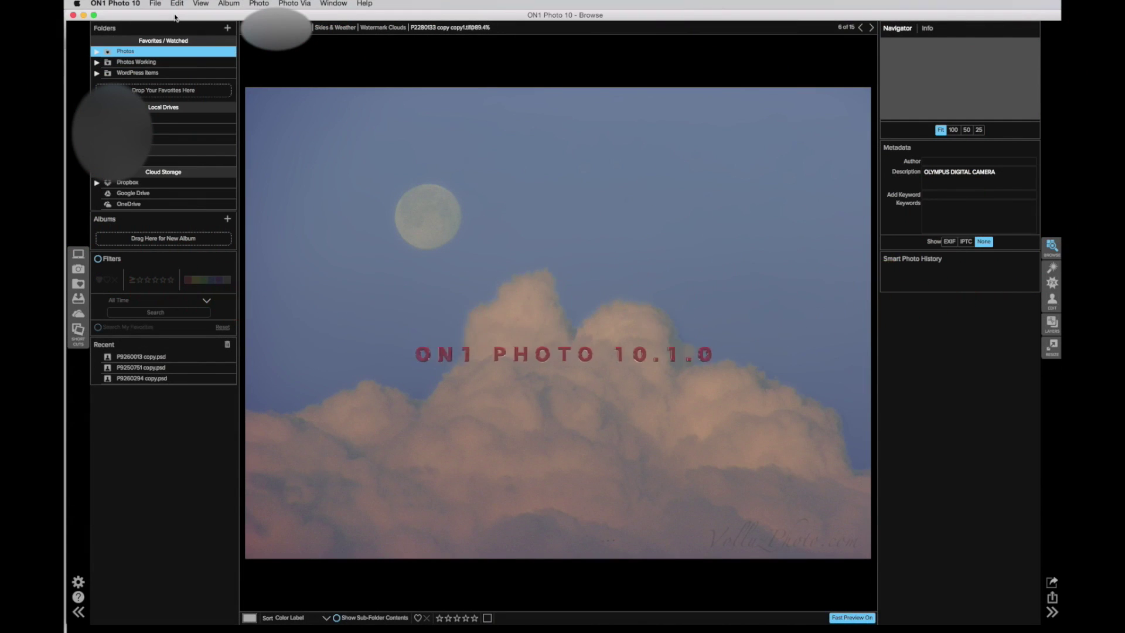
Open the moon photo's Export/Resize settings and list the addable sections, including Watermark
left_click(156, 5)
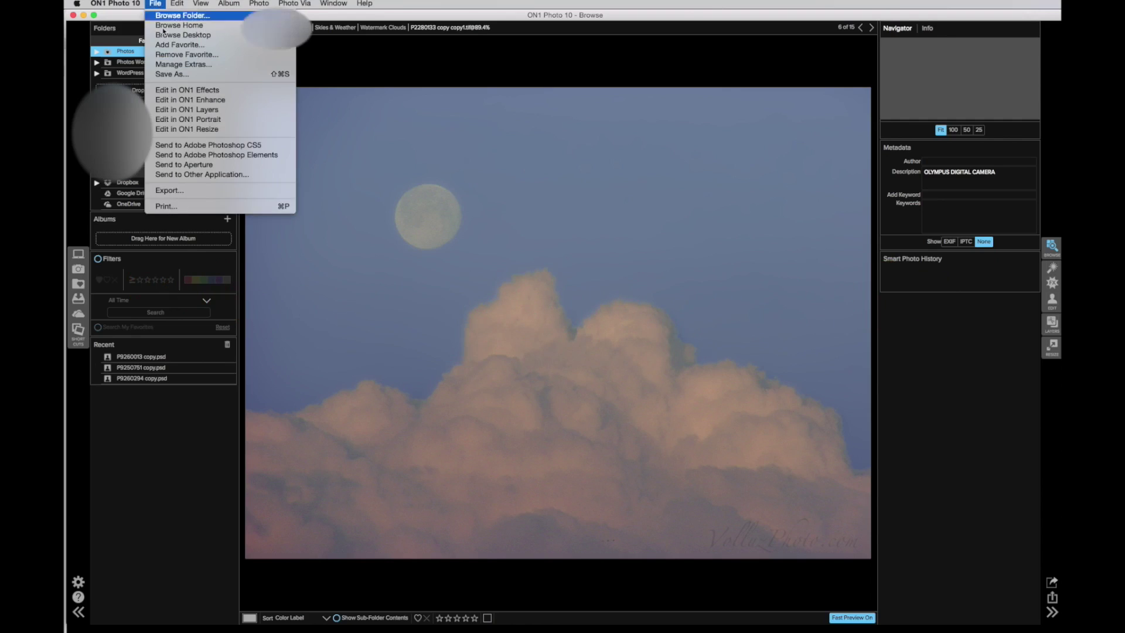
left_click(212, 192)
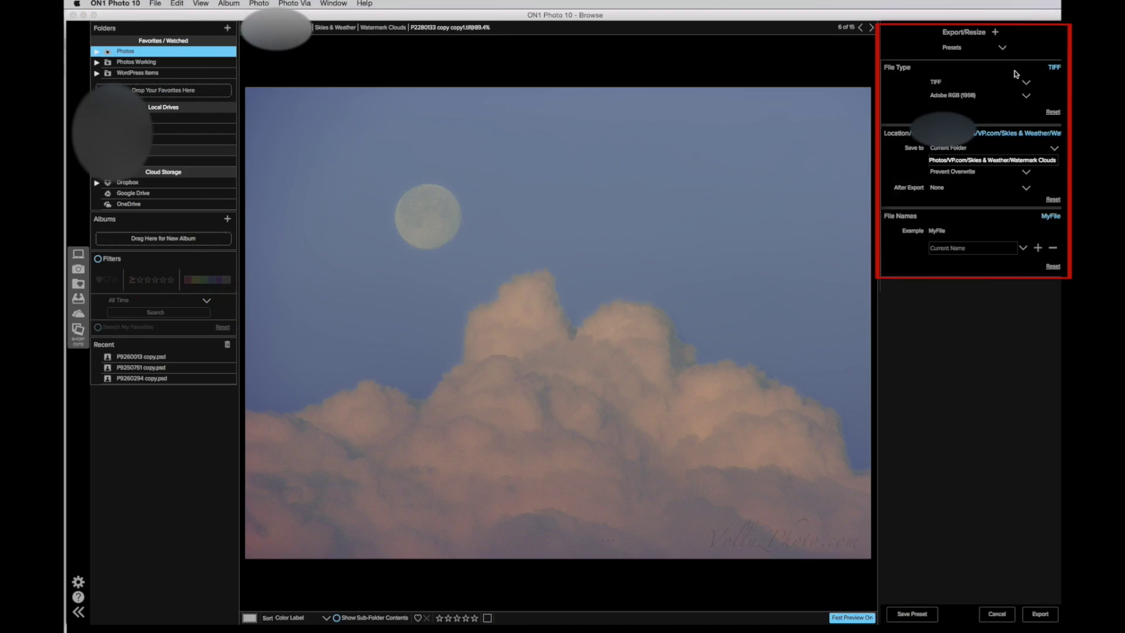
left_click(995, 32)
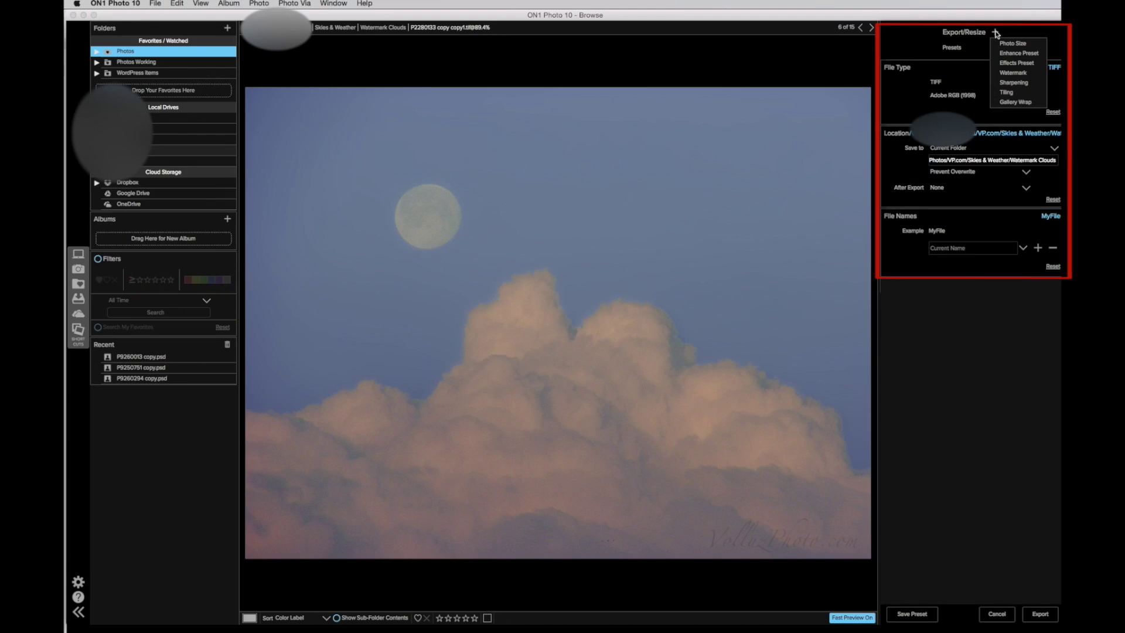
Add a Watermark section to the export using the On1 Photo WM.png logo
left_click(1005, 75)
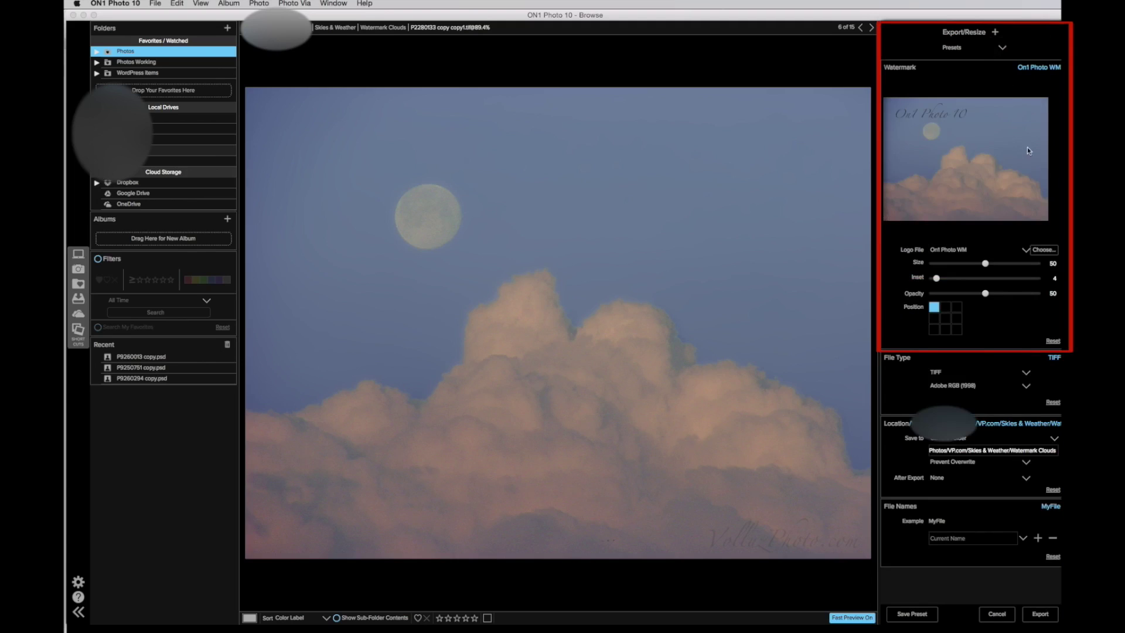
left_click(1050, 253)
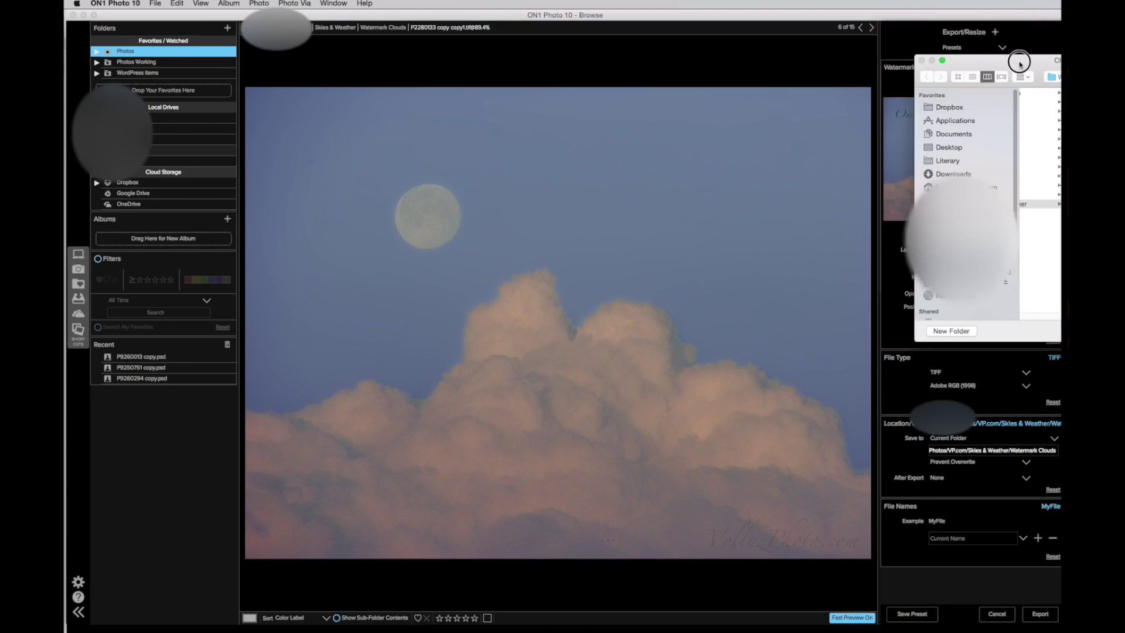
left_click_drag(1017, 55, 791, 65)
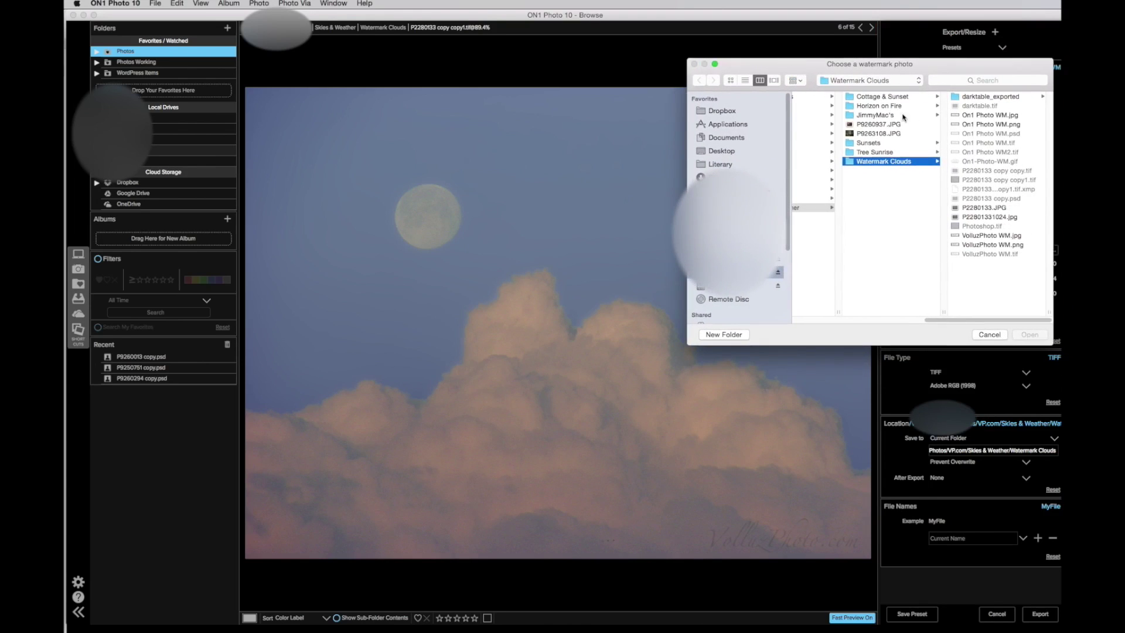
left_click(1004, 125)
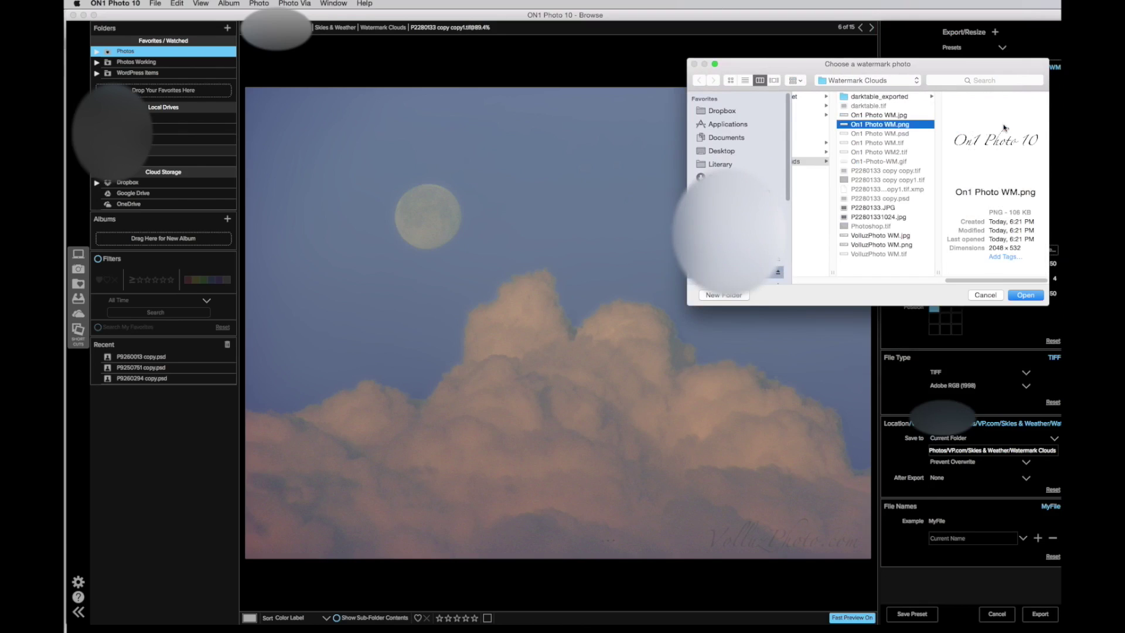
left_click(1026, 296)
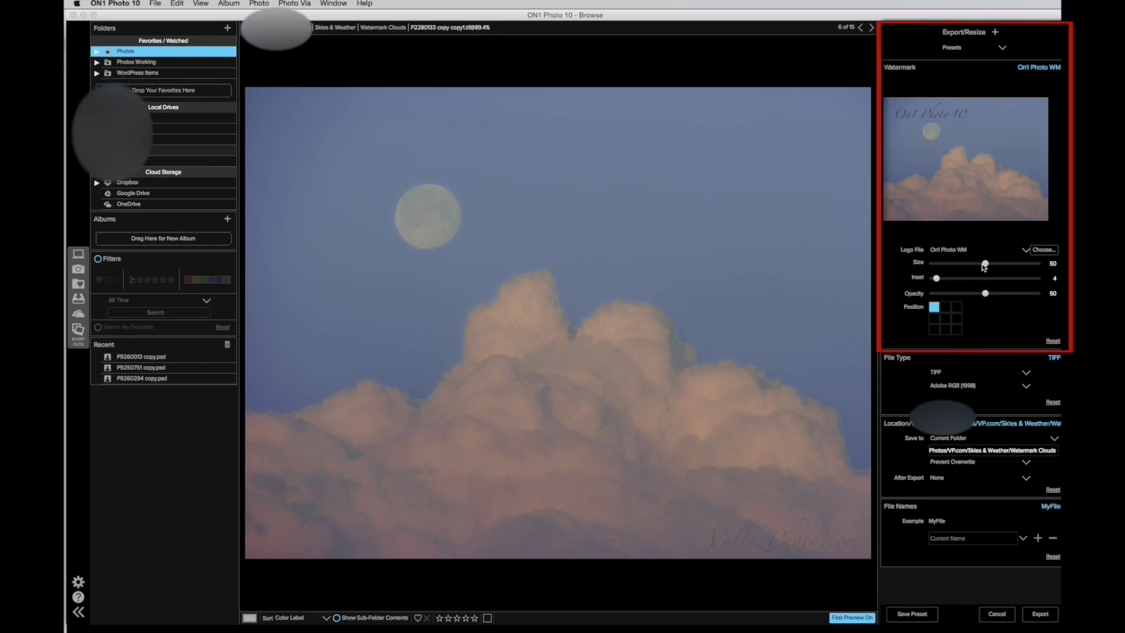
Try centre and bottom-left positions, keep the watermark top-left, and shrink it toward size 39
left_click_drag(986, 265, 941, 281)
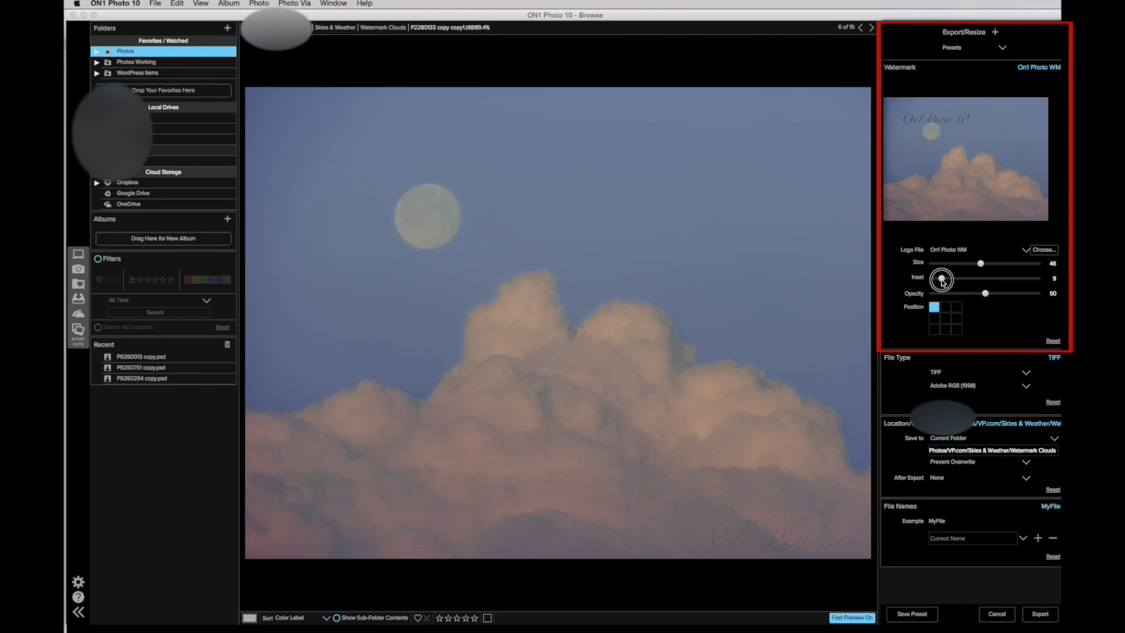
left_click(948, 320)
left_click(935, 328)
left_click(935, 309)
left_click(980, 265)
left_click_drag(980, 264, 946, 279)
left_click_drag(974, 266, 966, 265)
Fine-tune the watermark inset to 7 and size, and raise its opacity to 100
left_click(946, 279)
left_click_drag(947, 281, 942, 283)
left_click(967, 264)
mouse_move(967, 264)
left_mouse_down()
mouse_move(940, 282)
mouse_move(974, 267)
left_mouse_up()
left_click(971, 264)
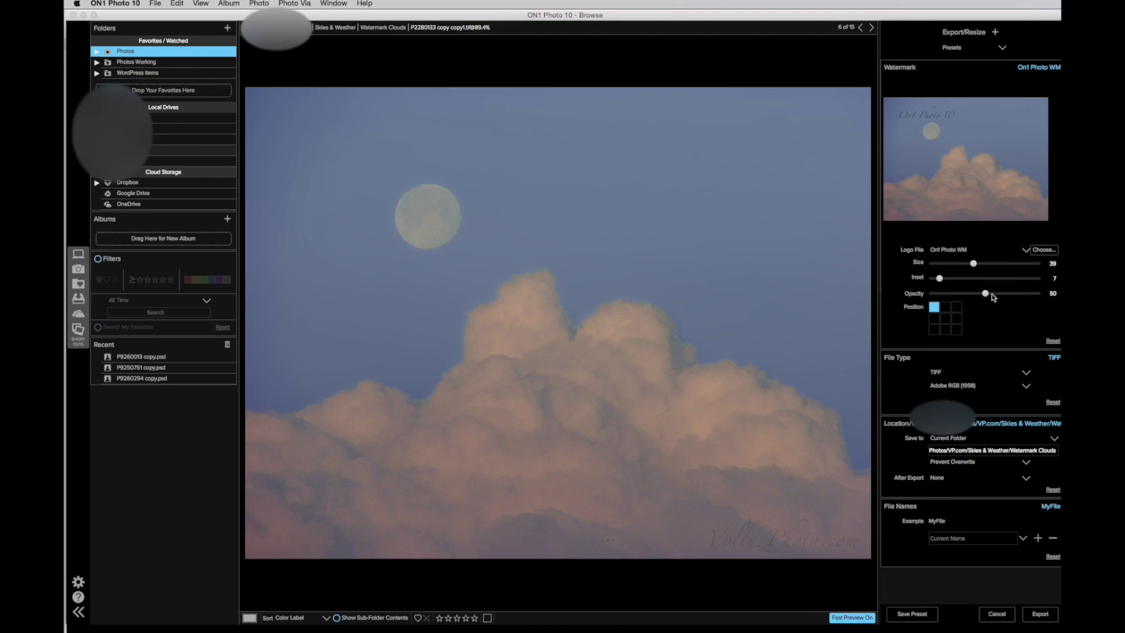
left_click_drag(986, 298, 1039, 299)
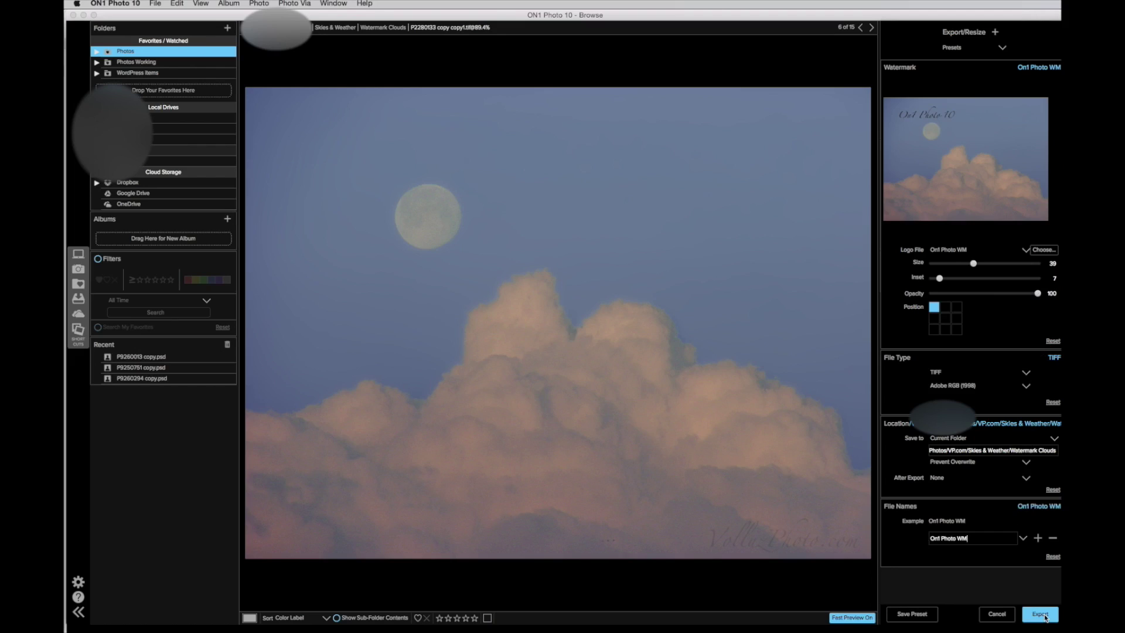
Export the watermarked photo and view the resulting On1 Photo WM copy.tif large
left_click(1045, 616)
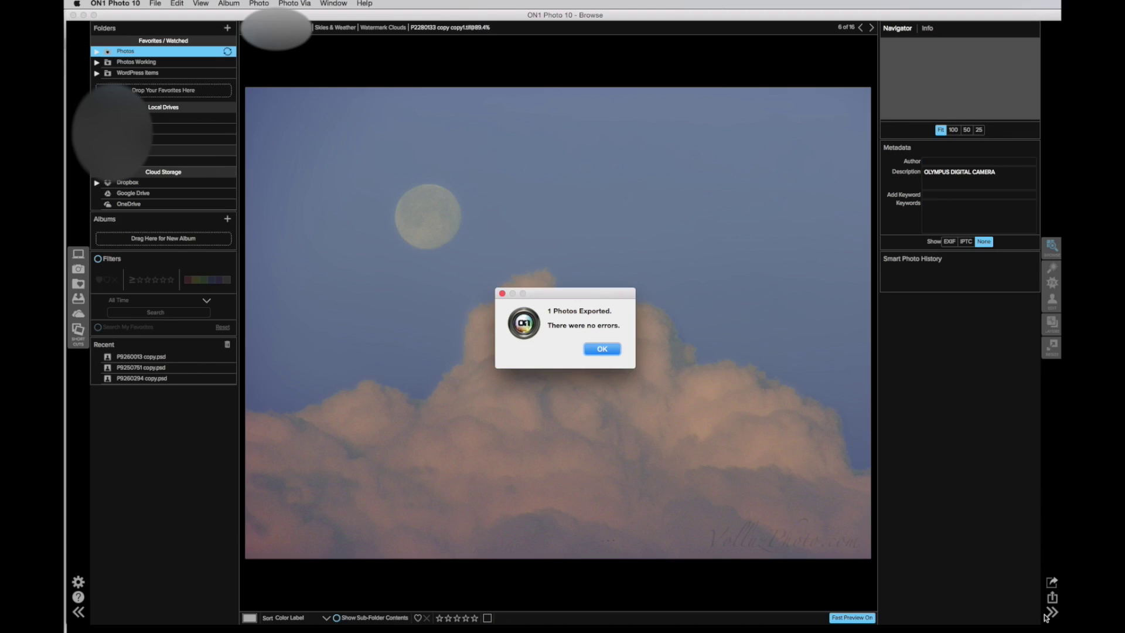
left_click(601, 349)
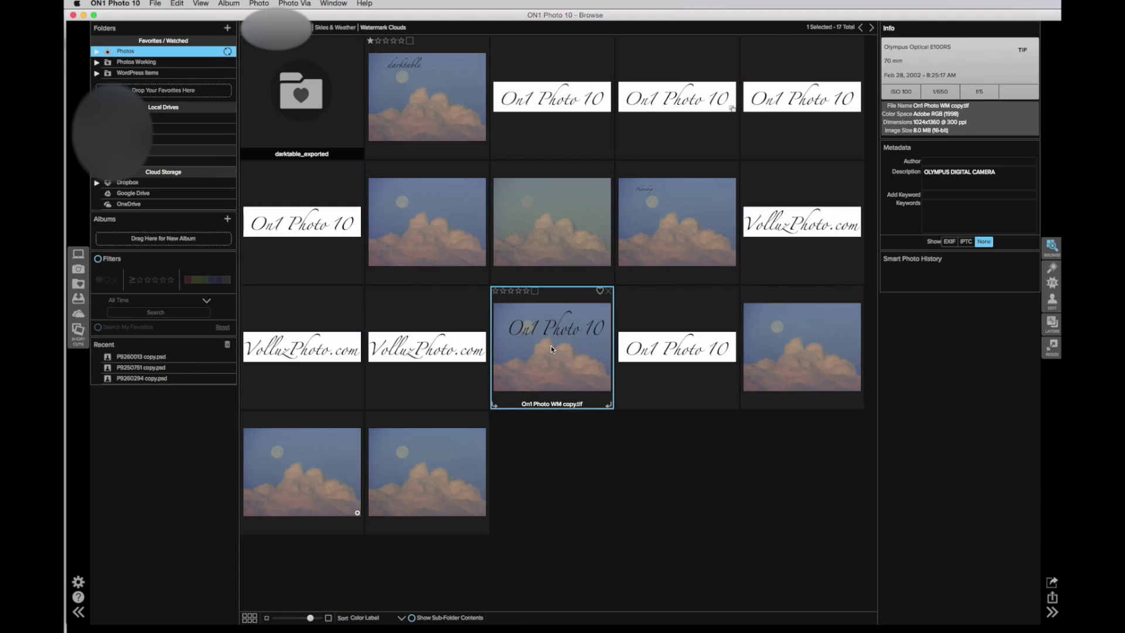
double_click(550, 349)
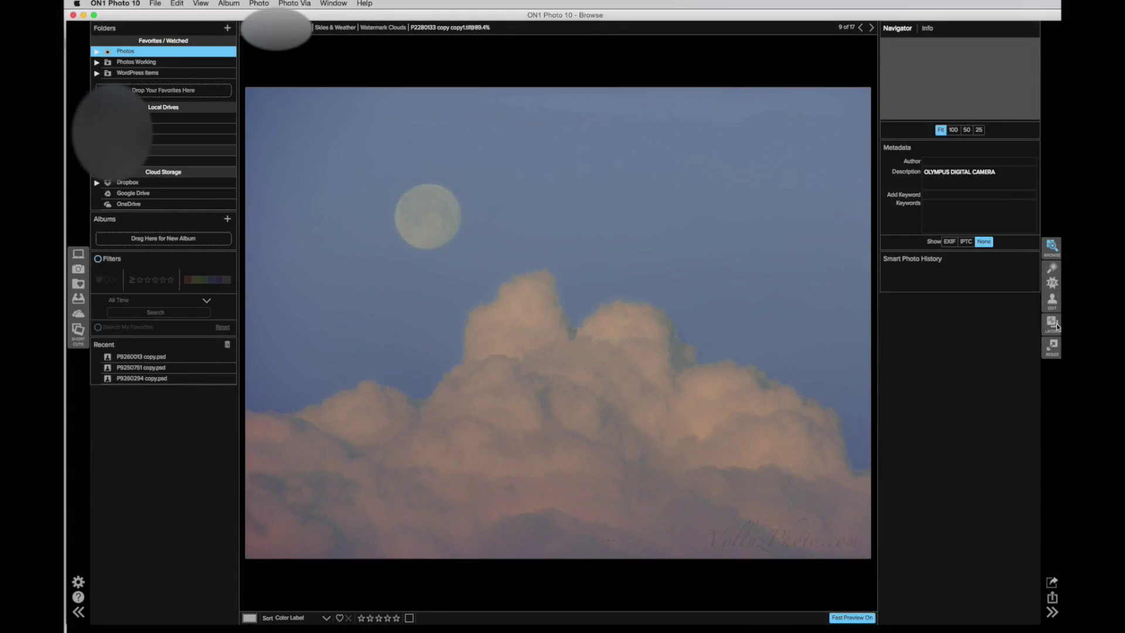
Send the moon photo to Layers as an edited PSD copy
left_click(1057, 327)
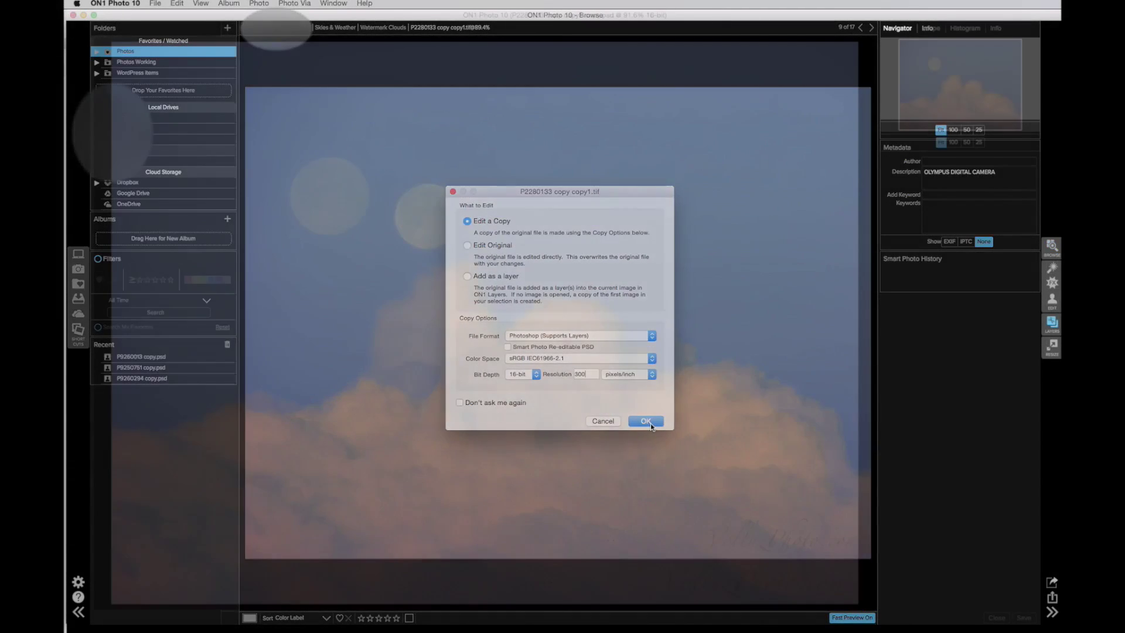
left_click(646, 422)
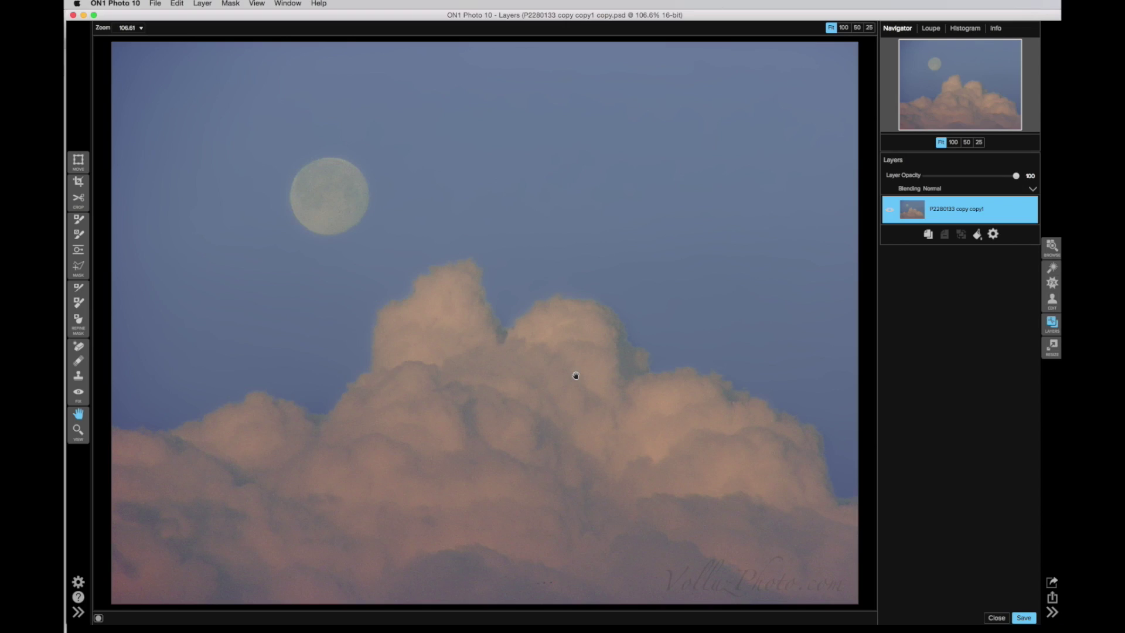
Add On1 Photo WM2.tif from file as a new layer above the photo
left_click(155, 3)
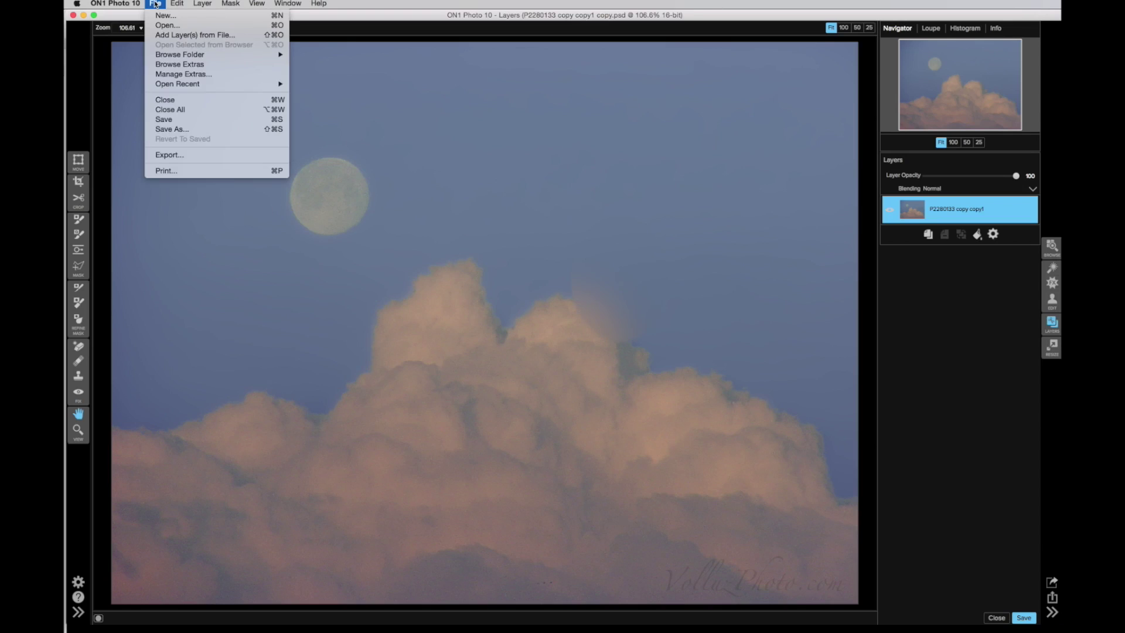
left_click(166, 36)
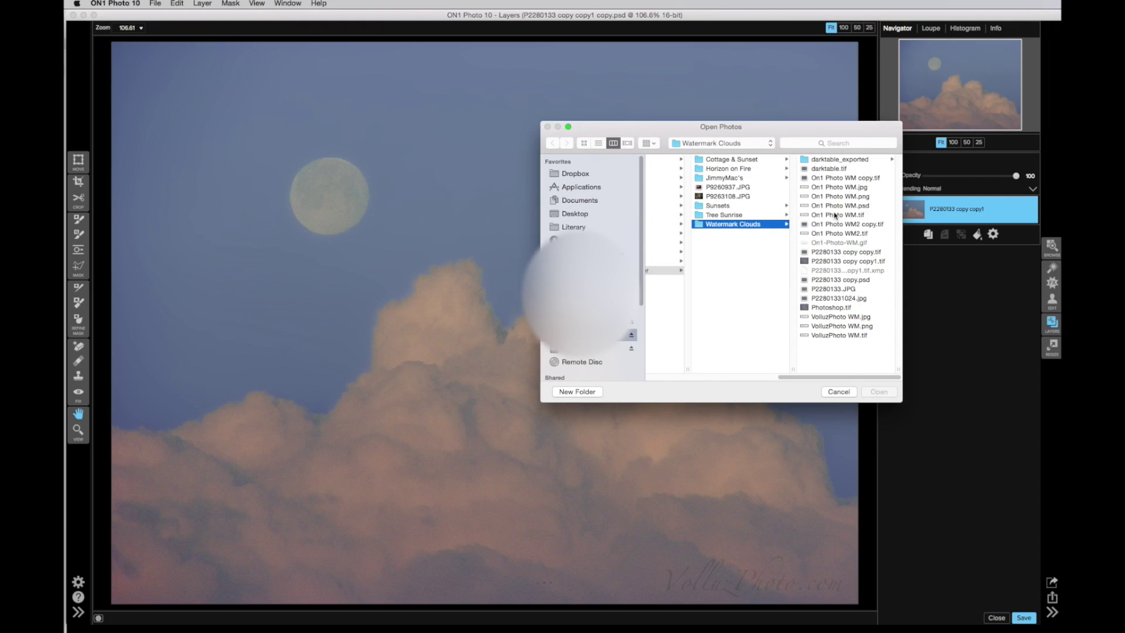
left_click(835, 216)
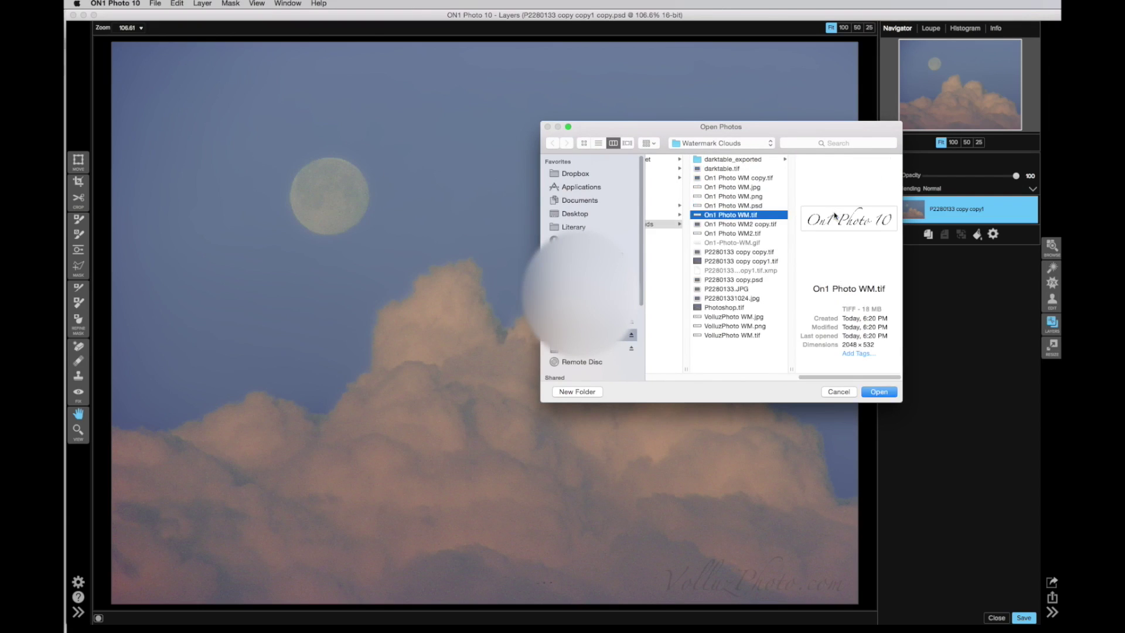
left_click(756, 235)
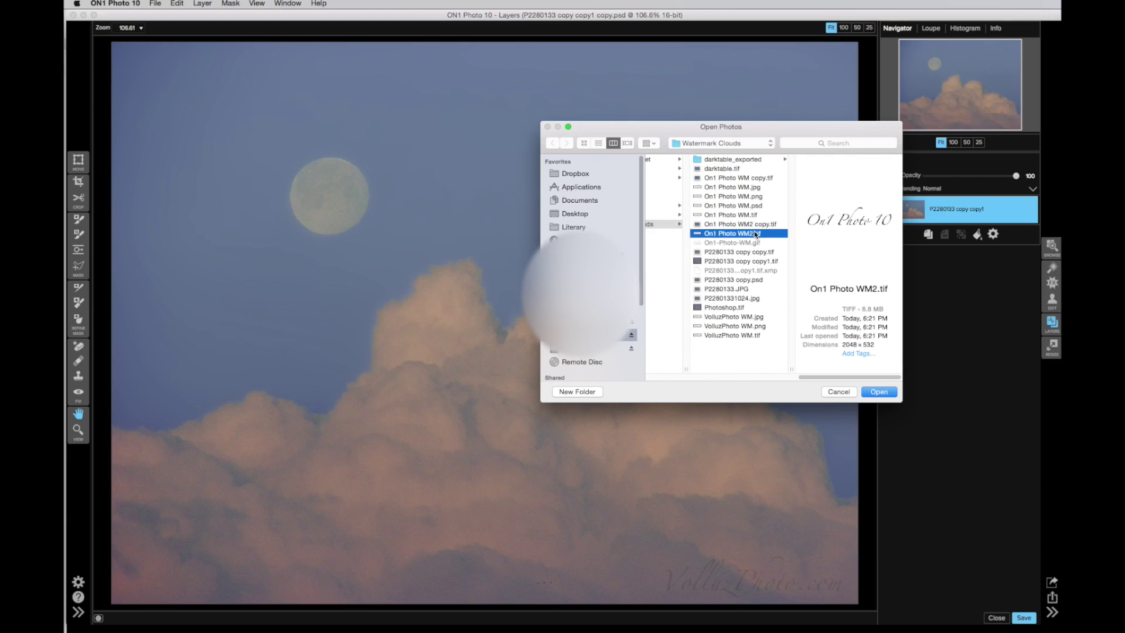
left_click(878, 391)
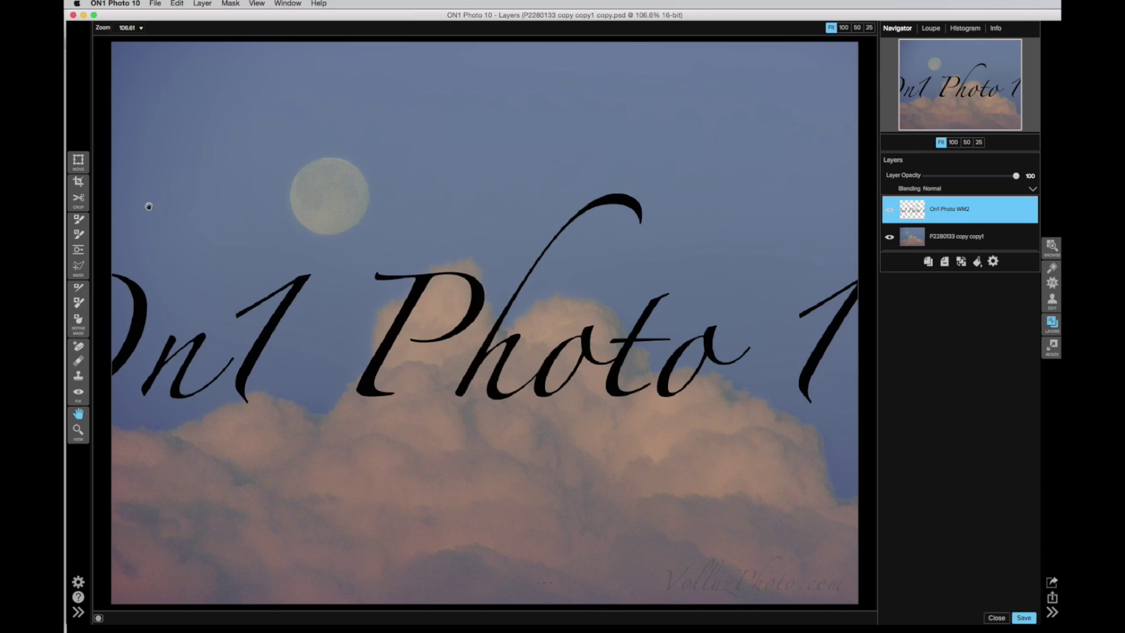
Scale the On1 Photo WM2 layer down to 644×173 and place it in the top-left sky
left_click(78, 160)
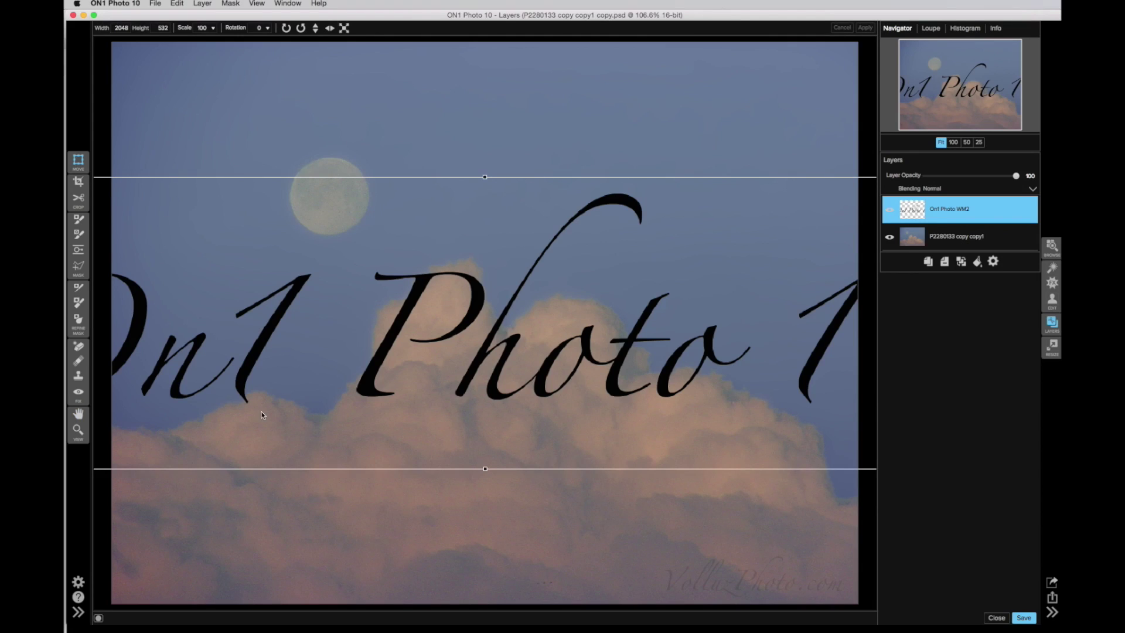
left_click_drag(261, 412, 522, 321)
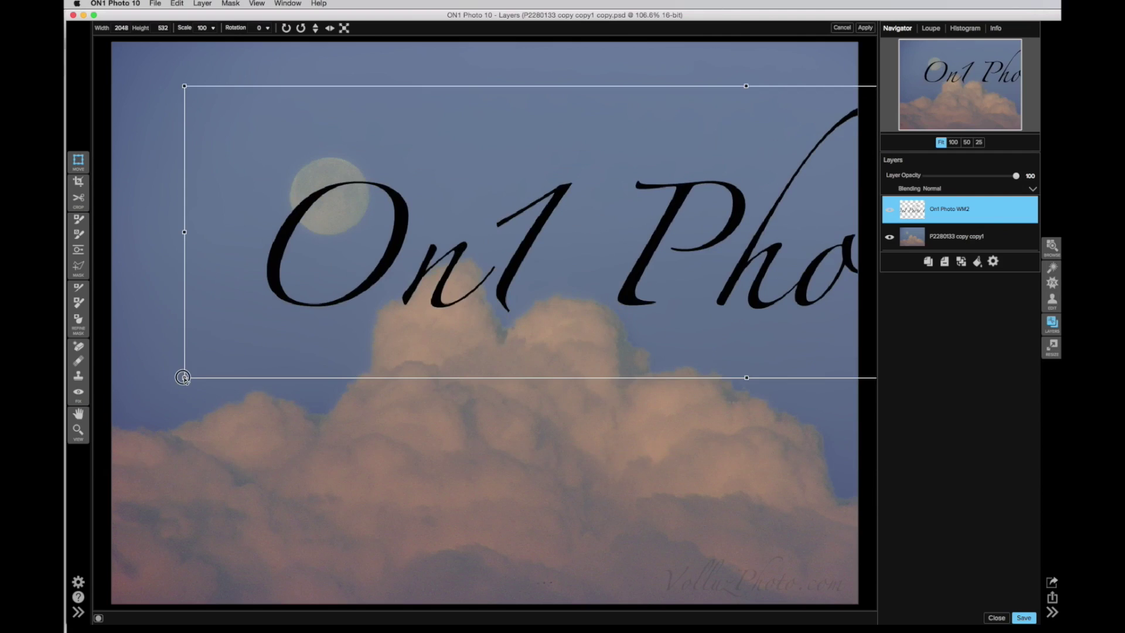
left_click_drag(184, 377, 703, 253)
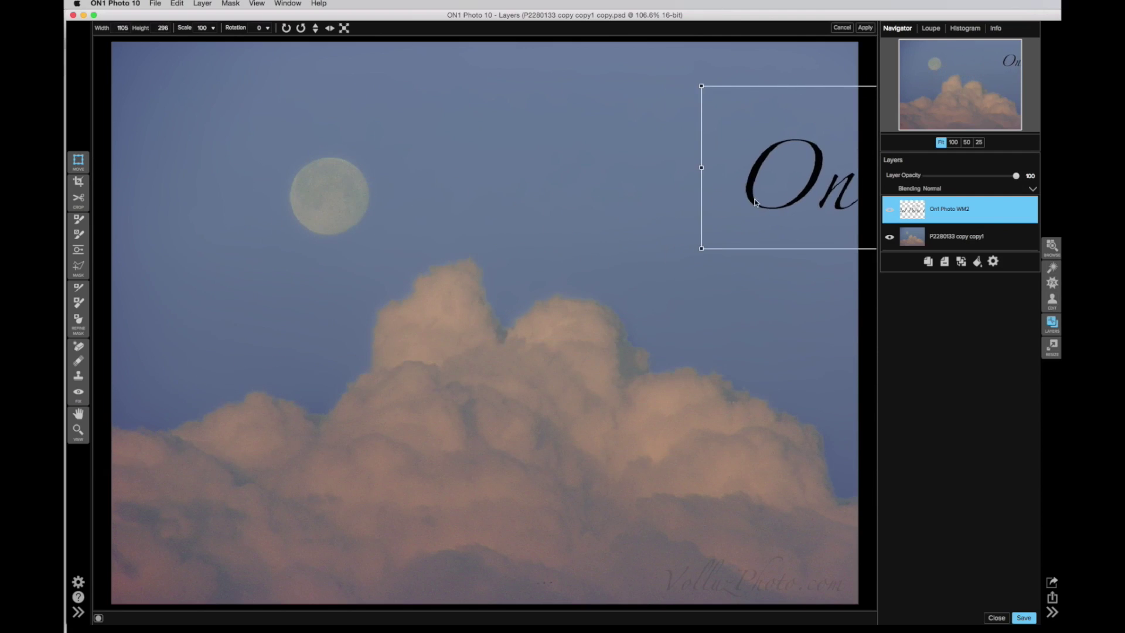
left_click_drag(762, 187, 242, 210)
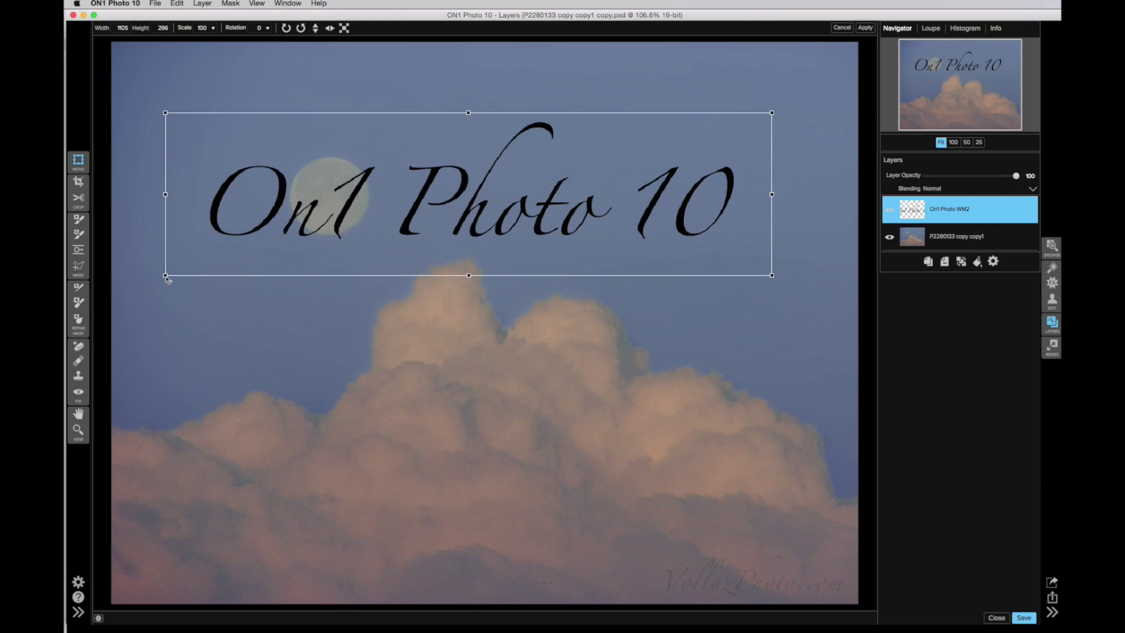
left_click_drag(166, 277, 382, 217)
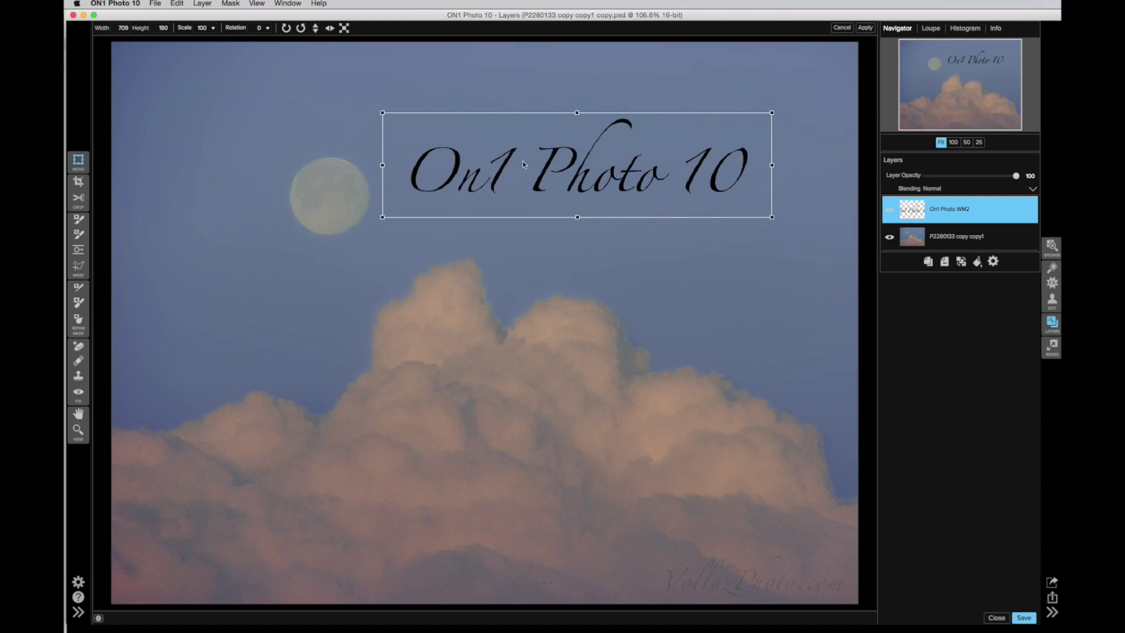
left_click_drag(528, 160, 326, 115)
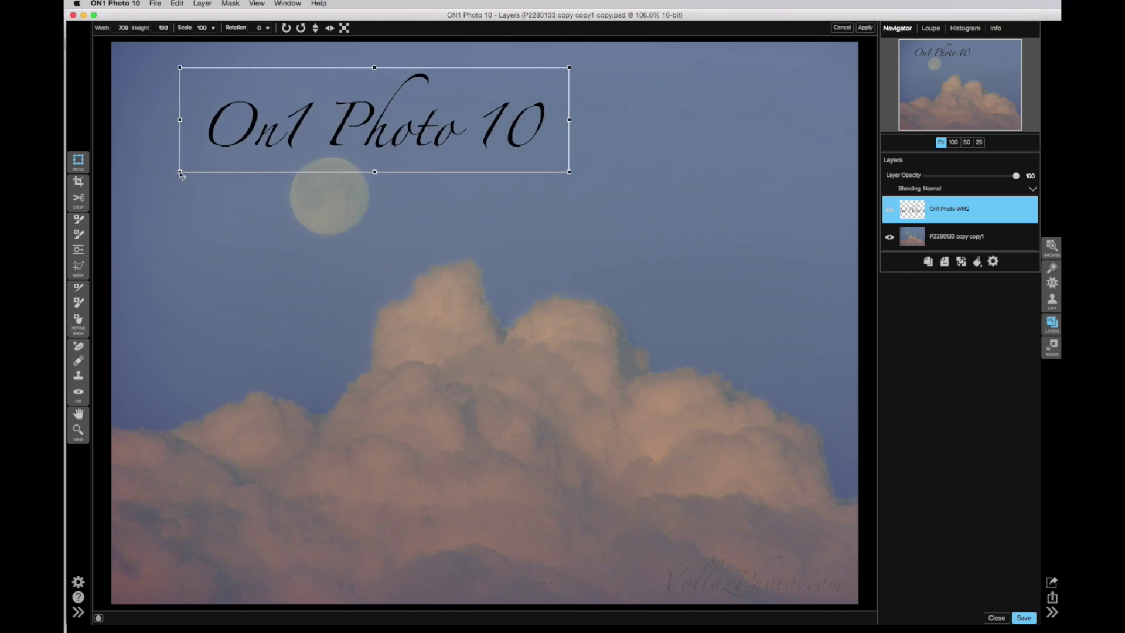
left_click_drag(181, 173, 211, 159)
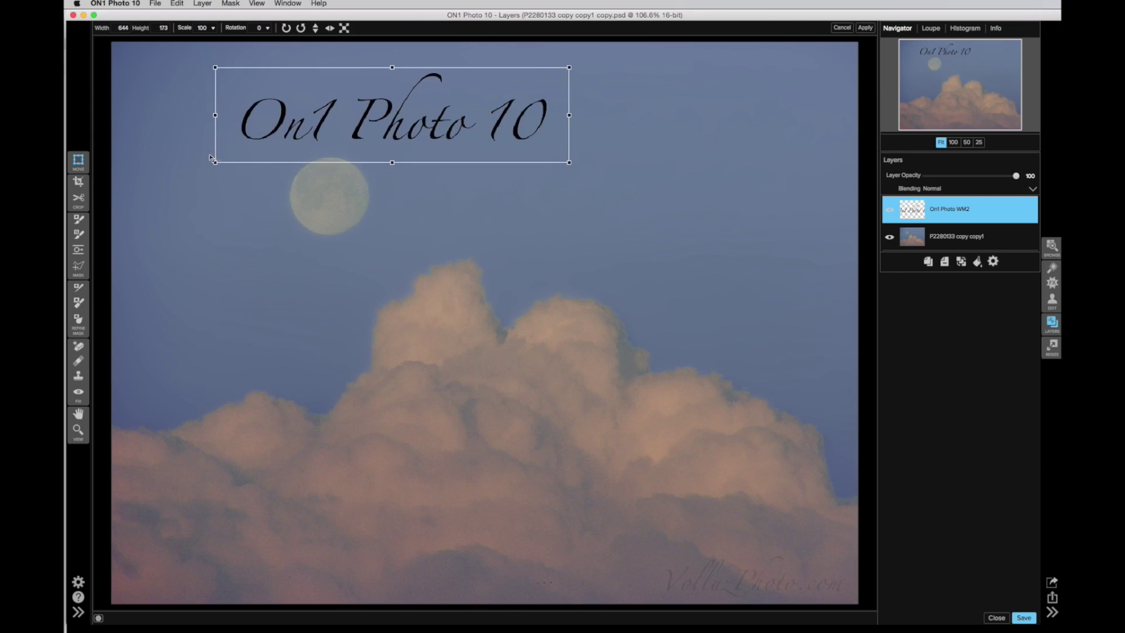
left_click_drag(357, 128, 313, 128)
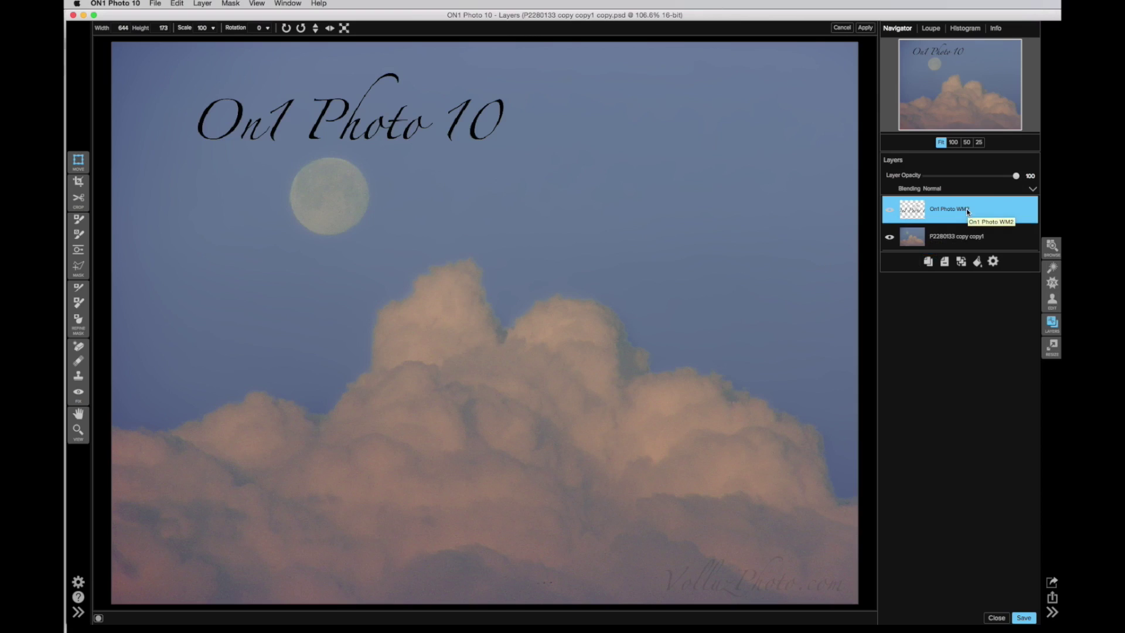
Lower the On1 Photo WM2 layer's opacity to 84
mouse_move(1015, 178)
left_mouse_down()
mouse_move(941, 179)
mouse_move(1002, 178)
left_mouse_up()
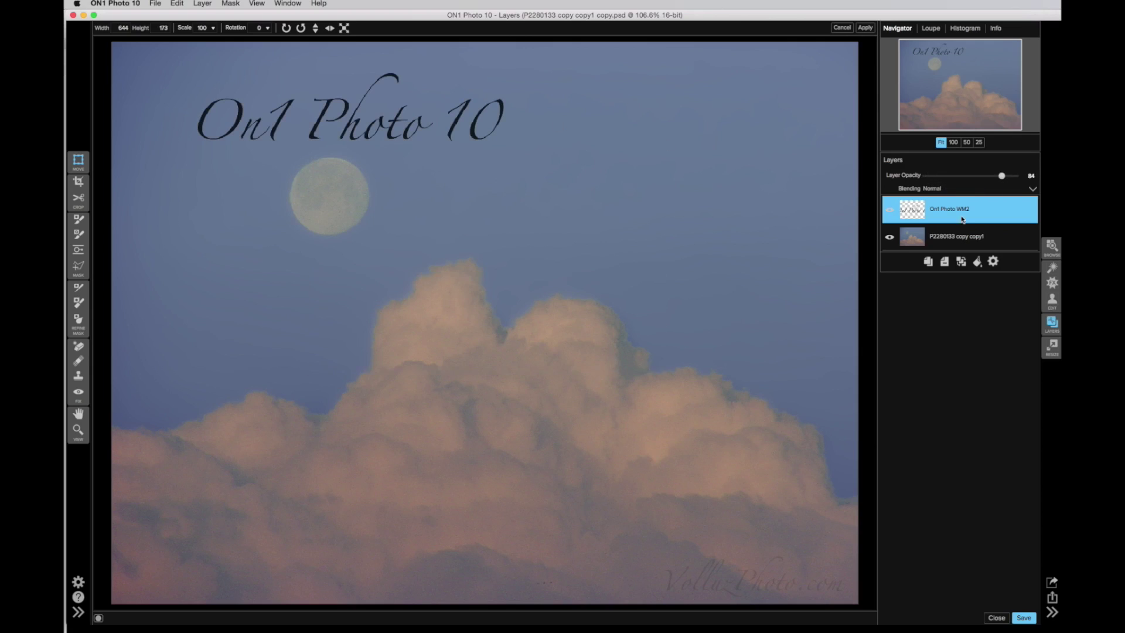